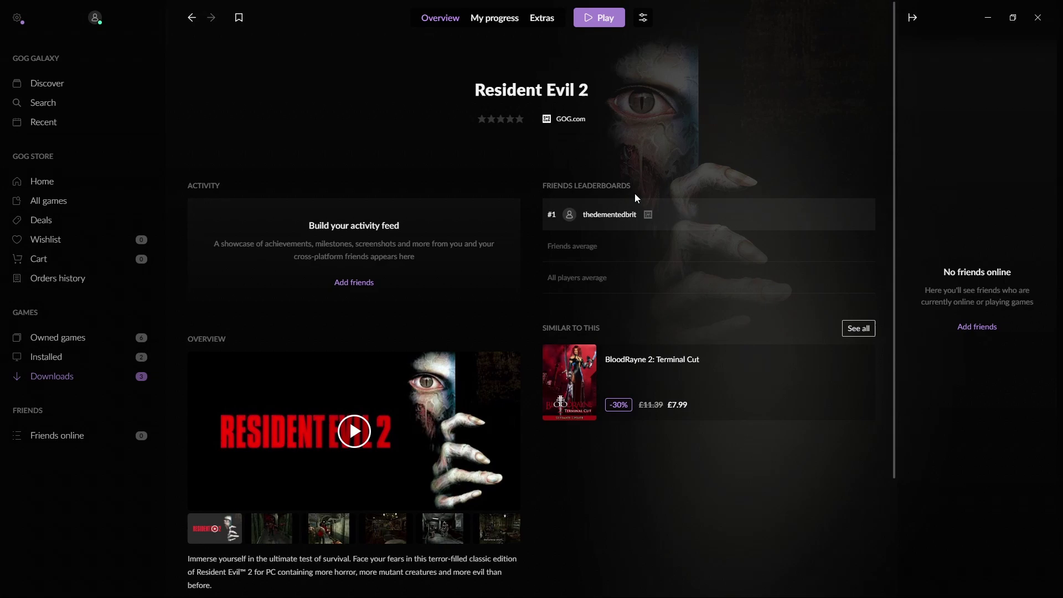
Step: Open the installation folder of Resident Evil 2 from its GOG Galaxy game page
{"action": "left_click", "coordinate": [642, 19]}
{"action": "mouse_move", "coordinate": [679, 106]}
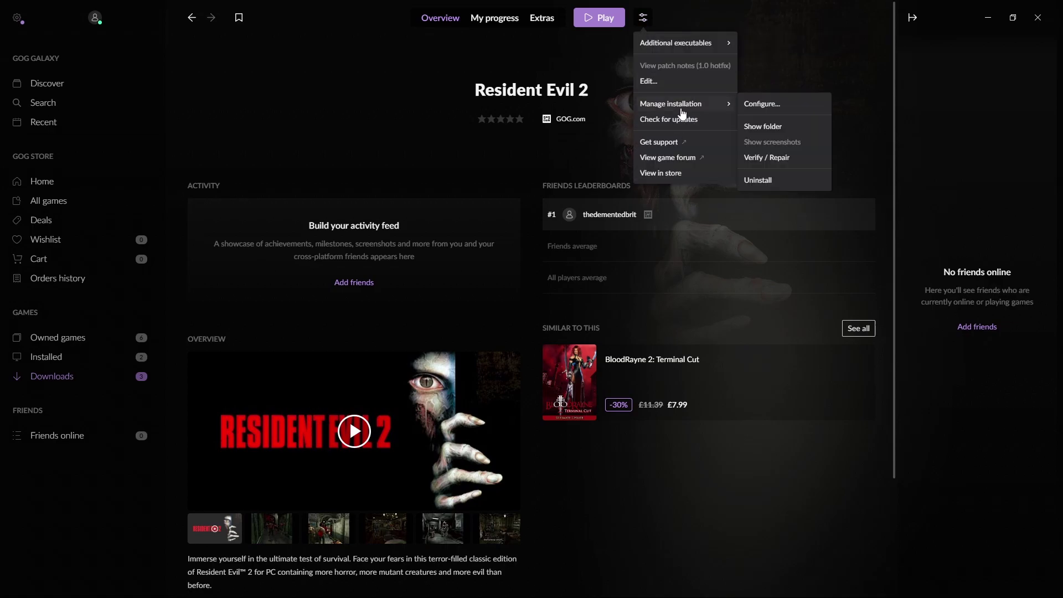
{"action": "left_click", "coordinate": [771, 126]}
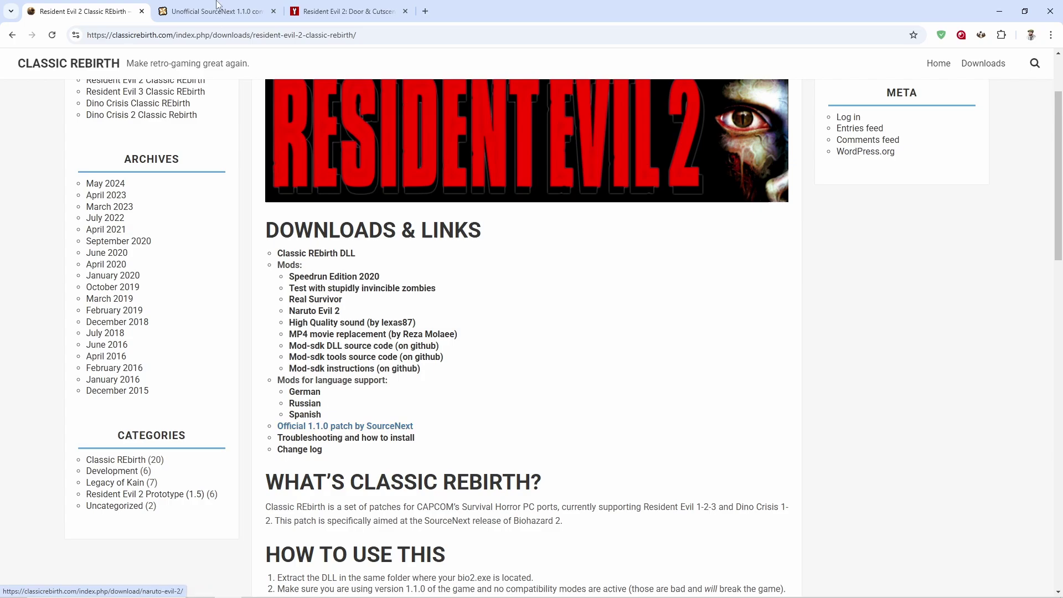
Step: Show the Nexus Mods SourceNext 1.1.0 patch page and bring up the Resident Evil 2 folder with both downloaded patch archives
{"action": "left_click", "coordinate": [194, 6]}
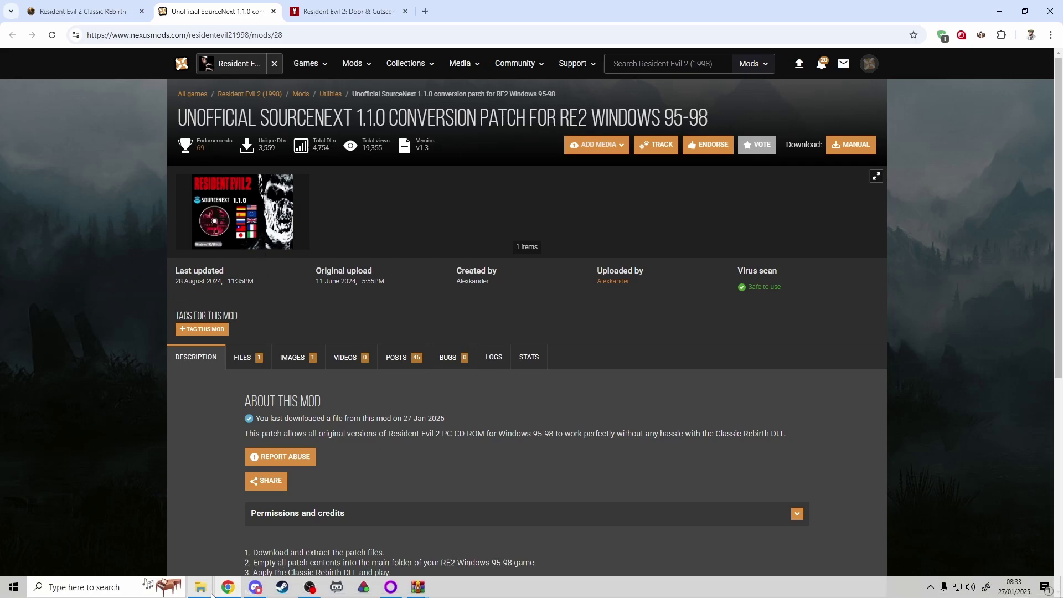
{"action": "left_click", "coordinate": [200, 591]}
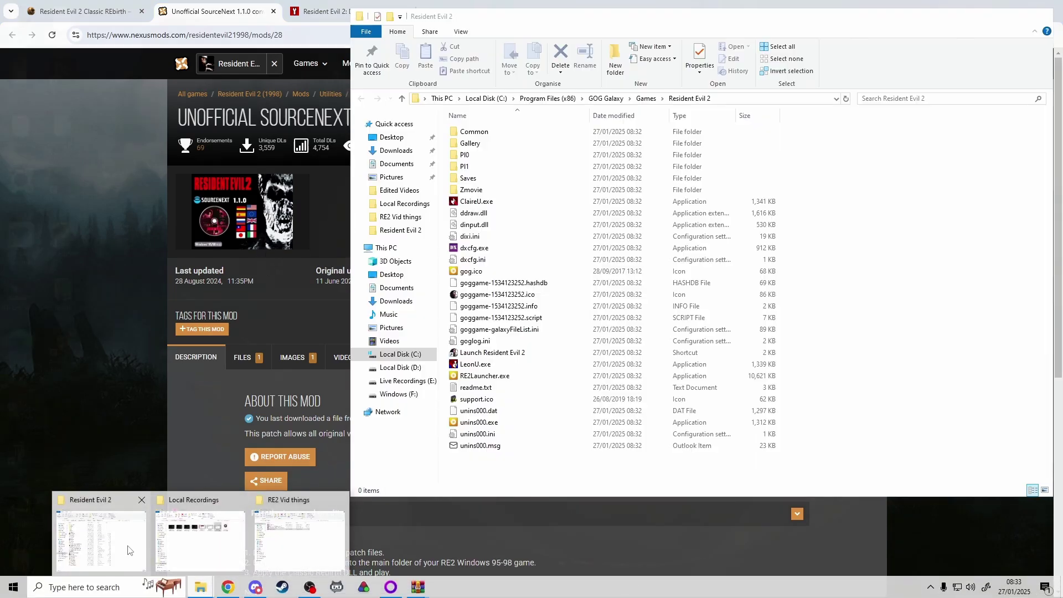
{"action": "mouse_move", "coordinate": [418, 579]}
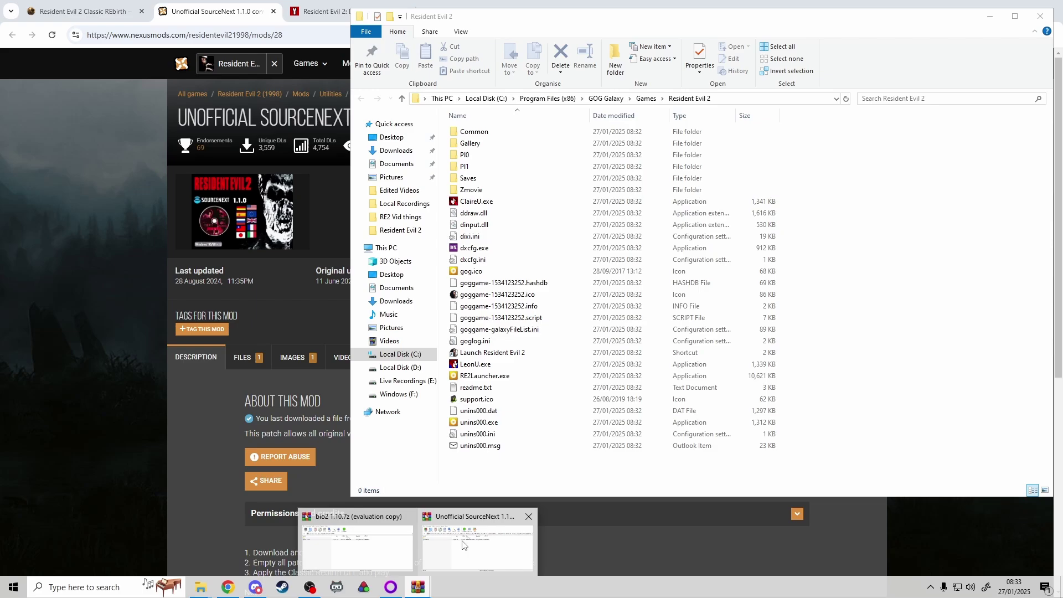
{"action": "left_click", "coordinate": [489, 545]}
{"action": "left_click", "coordinate": [355, 529]}
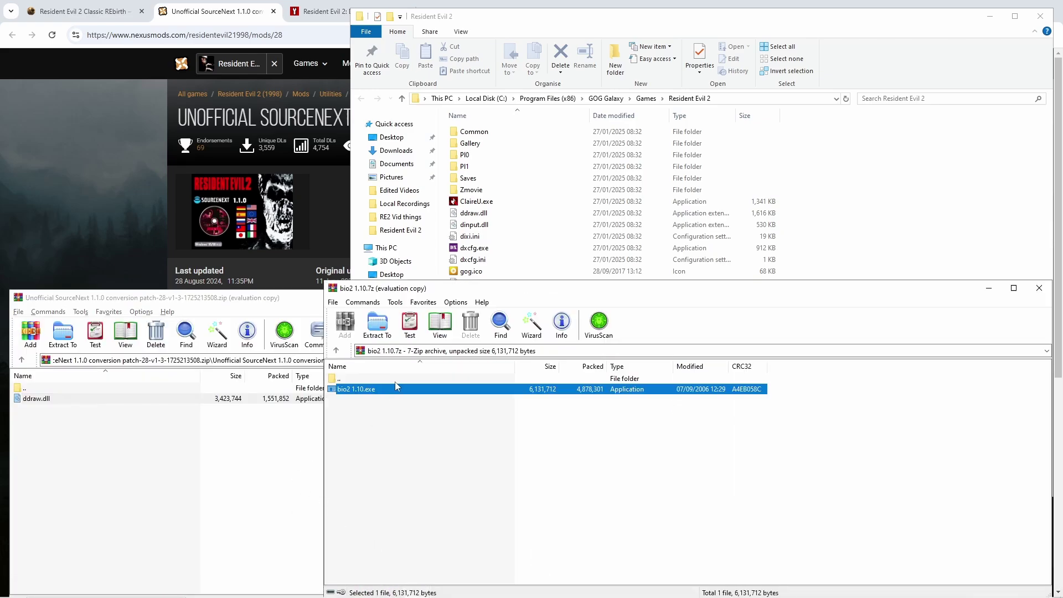
Step: Return to the conversion patch archive's main folder and copy bio2 1.10.exe from bio2 1.10.7z into the Resident Evil 2 folder
{"action": "double_click", "coordinate": [87, 389]}
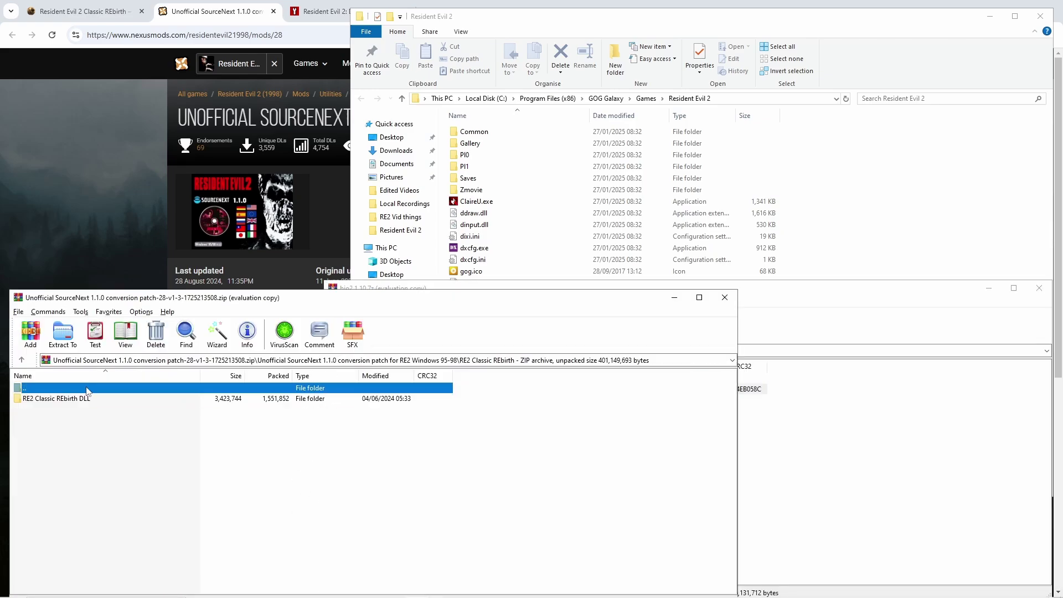
{"action": "double_click", "coordinate": [86, 388]}
{"action": "left_click", "coordinate": [806, 303]}
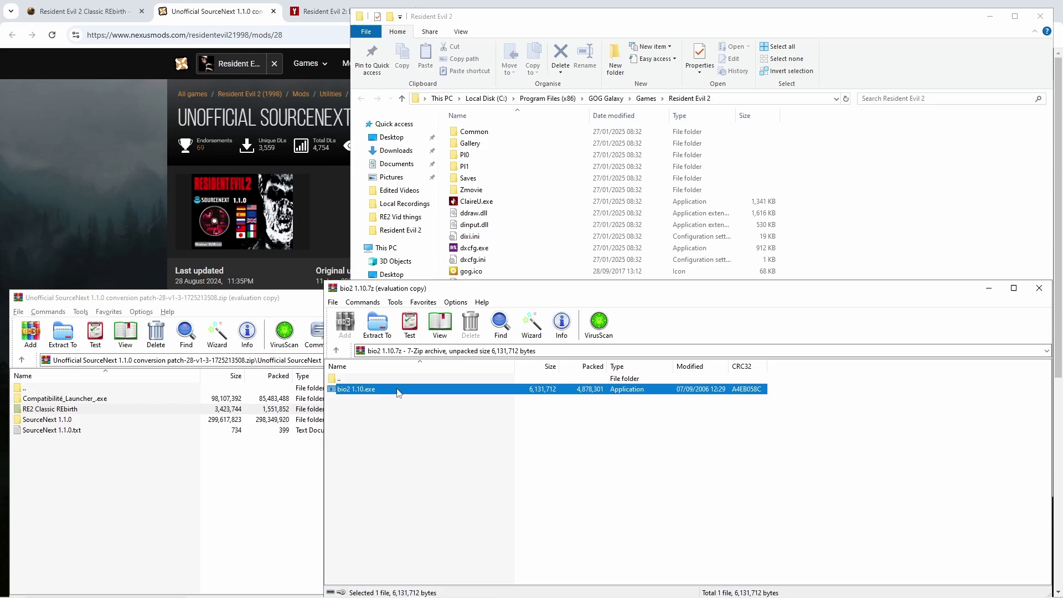
{"action": "left_click_drag", "start_coordinate": [388, 391], "coordinate": [886, 194]}
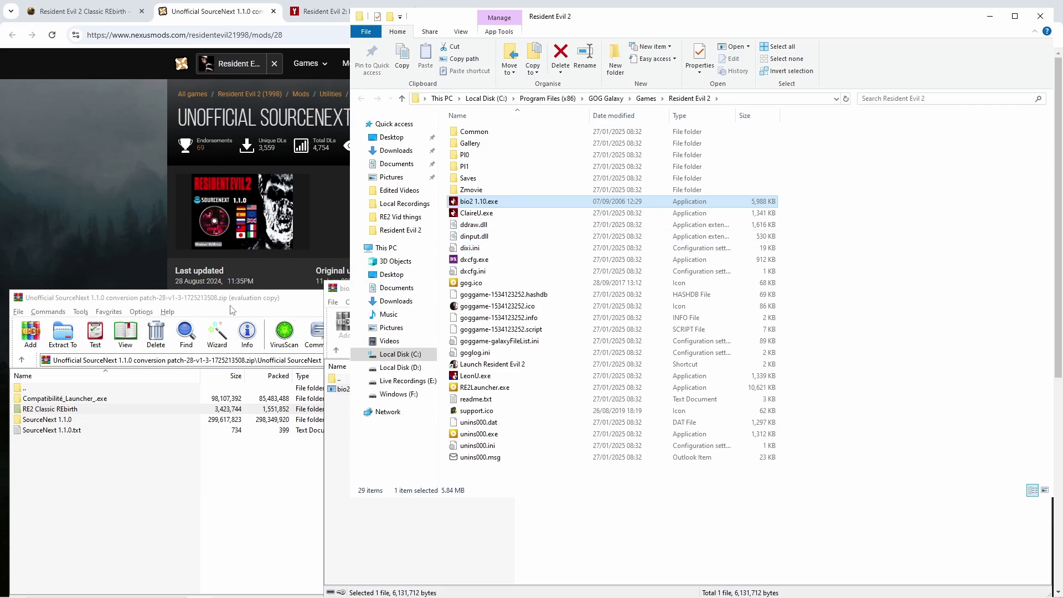
Step: Copy the Common, Pl0, Pl1, savedata and Zmovie folders from the patch's SourceNext 1.1.0 folder into the Resident Evil 2 folder, replacing existing files
{"action": "left_click", "coordinate": [166, 299]}
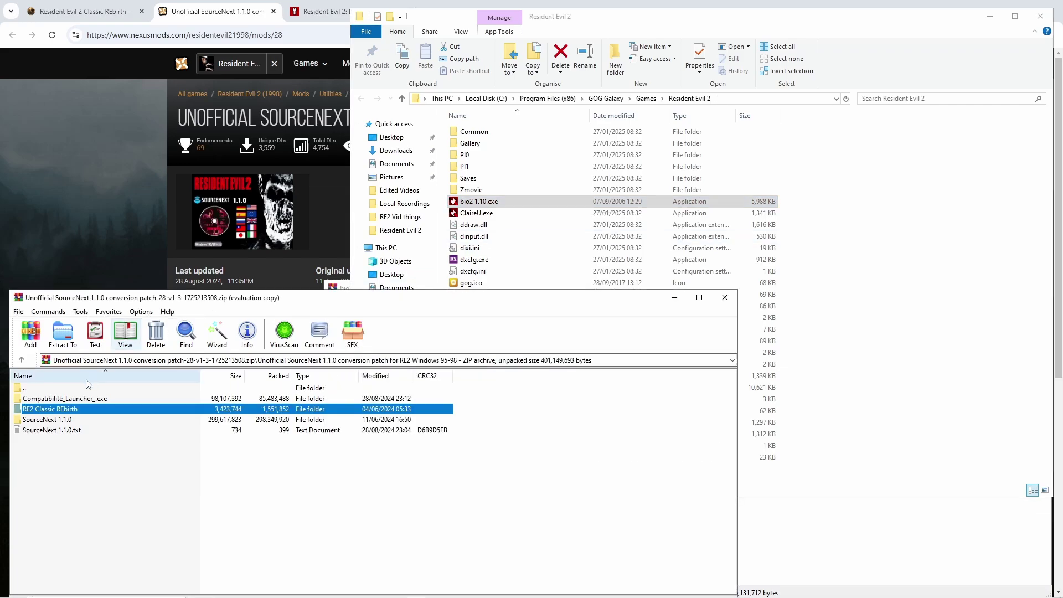
{"action": "double_click", "coordinate": [64, 421]}
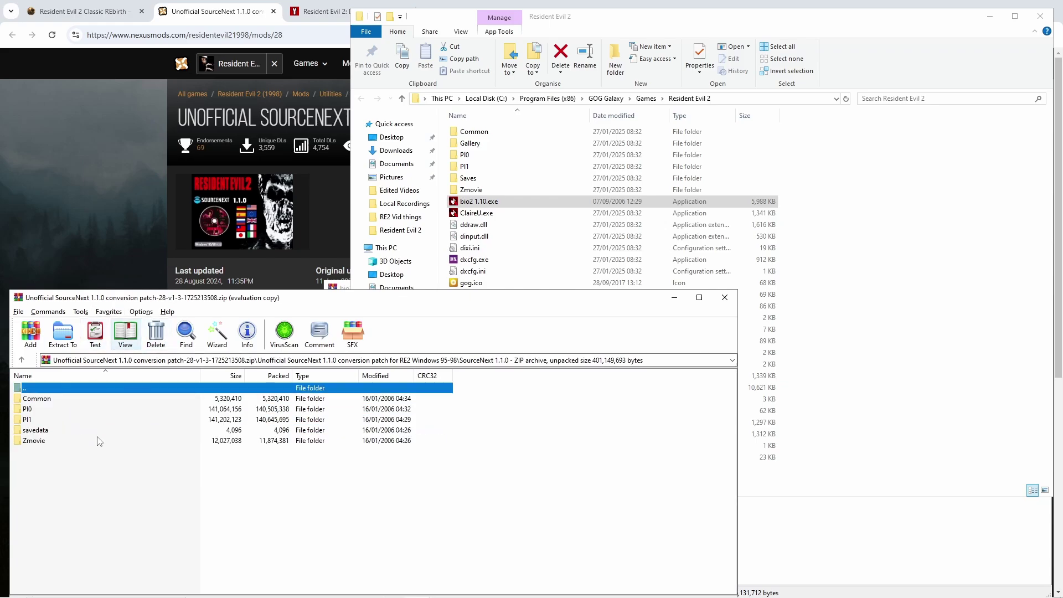
{"action": "left_click_drag", "start_coordinate": [73, 493], "coordinate": [874, 195]}
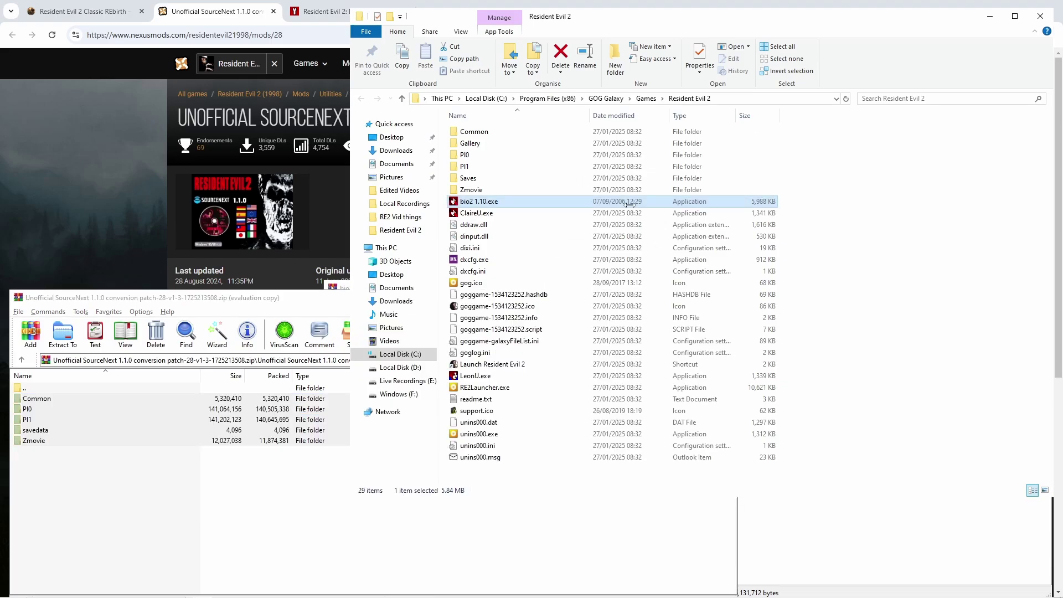
{"action": "left_click", "coordinate": [569, 213]}
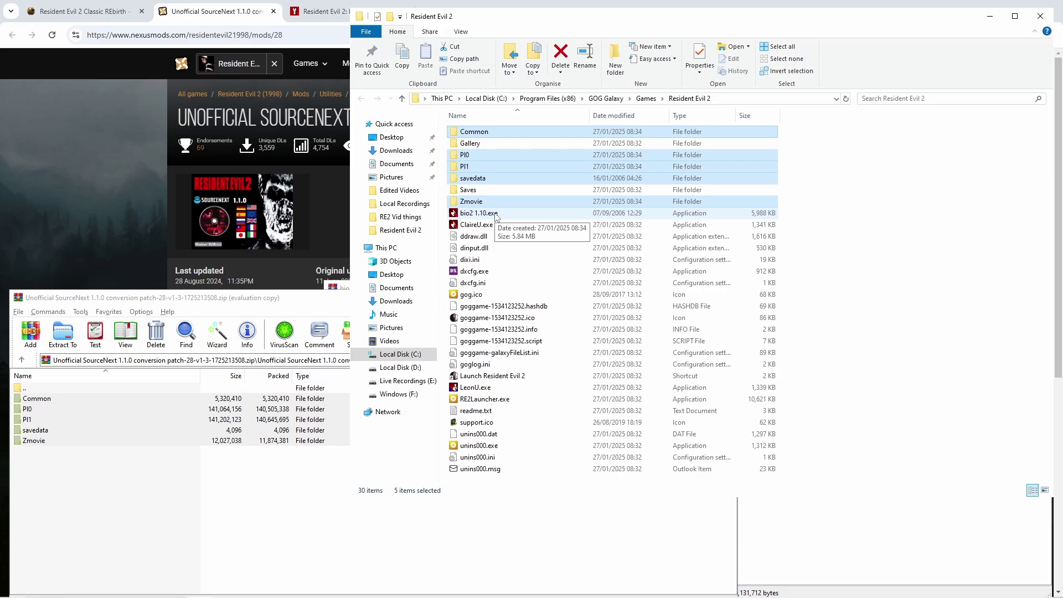
Step: Copy ddraw.dll from the patch archive's RE2 Classic REbirth DLL folder into the Resident Evil 2 folder, replacing the existing file
{"action": "double_click", "coordinate": [43, 388]}
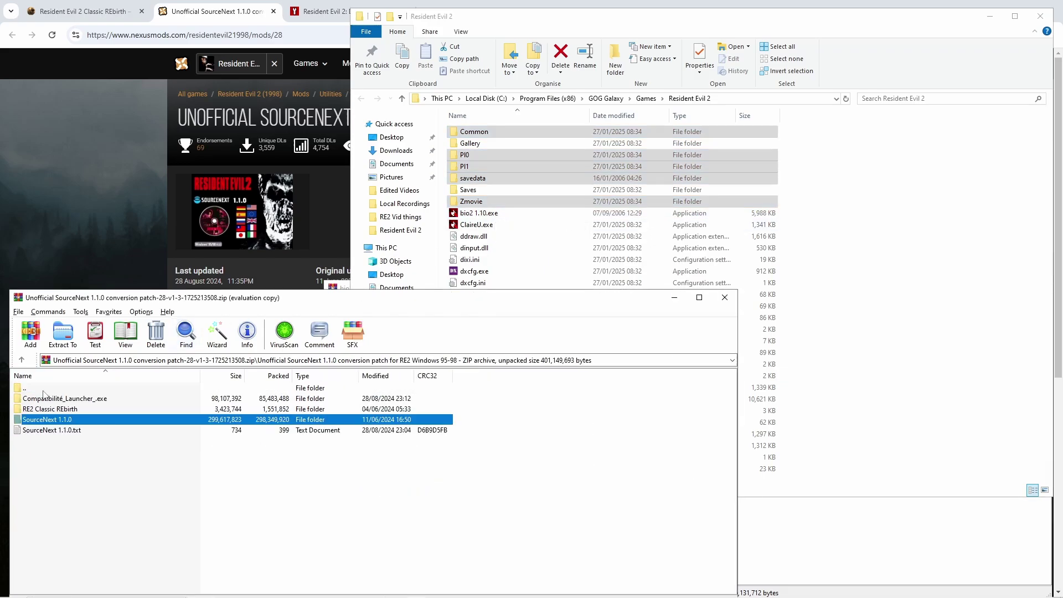
{"action": "double_click", "coordinate": [71, 410]}
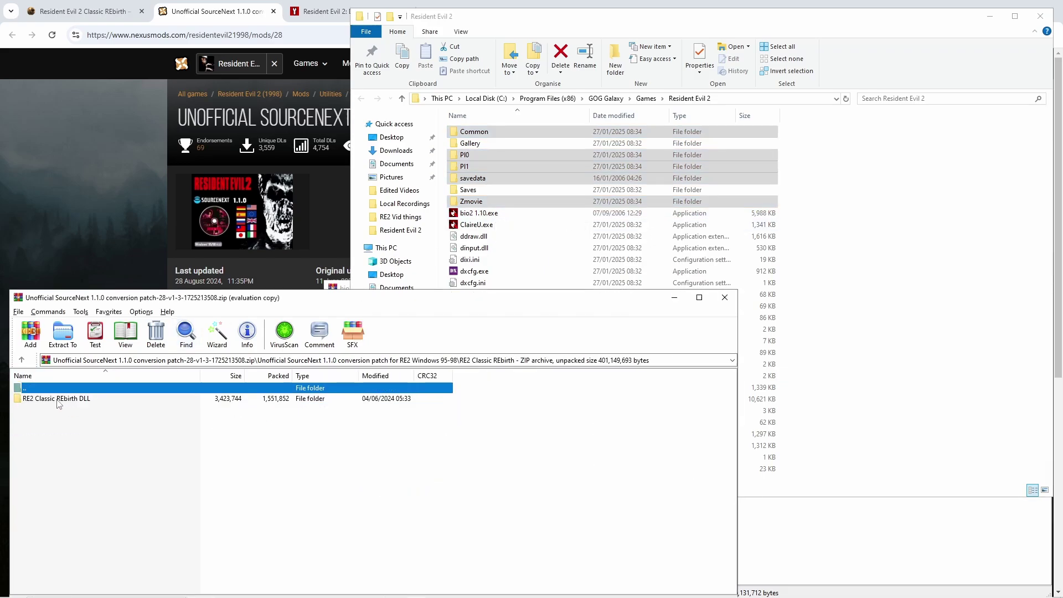
{"action": "double_click", "coordinate": [38, 390]}
{"action": "double_click", "coordinate": [69, 411]}
{"action": "double_click", "coordinate": [59, 399]}
{"action": "double_click", "coordinate": [60, 399]}
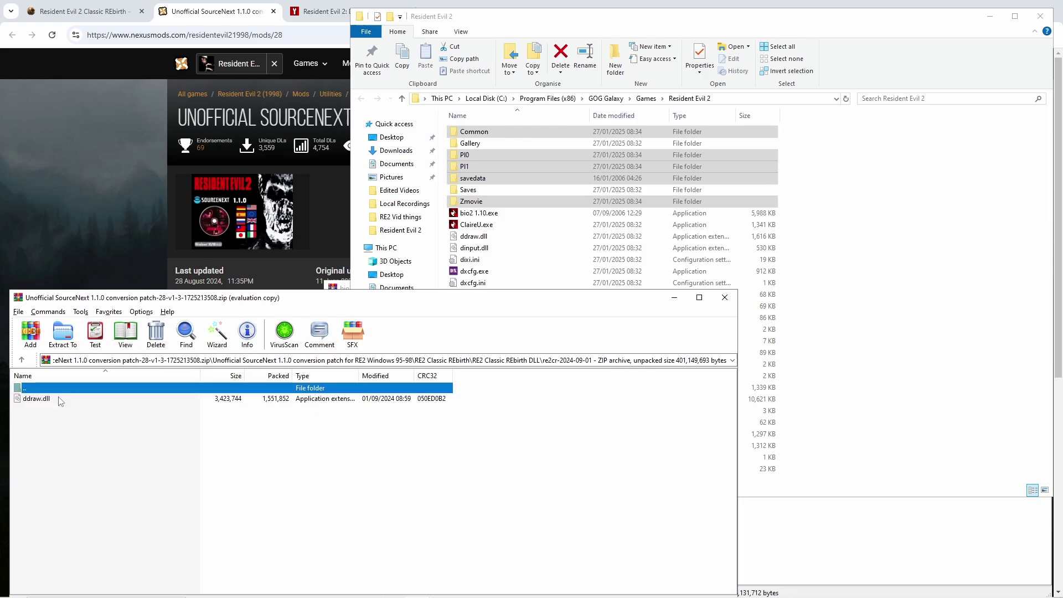
{"action": "left_click_drag", "start_coordinate": [60, 400], "coordinate": [784, 245]}
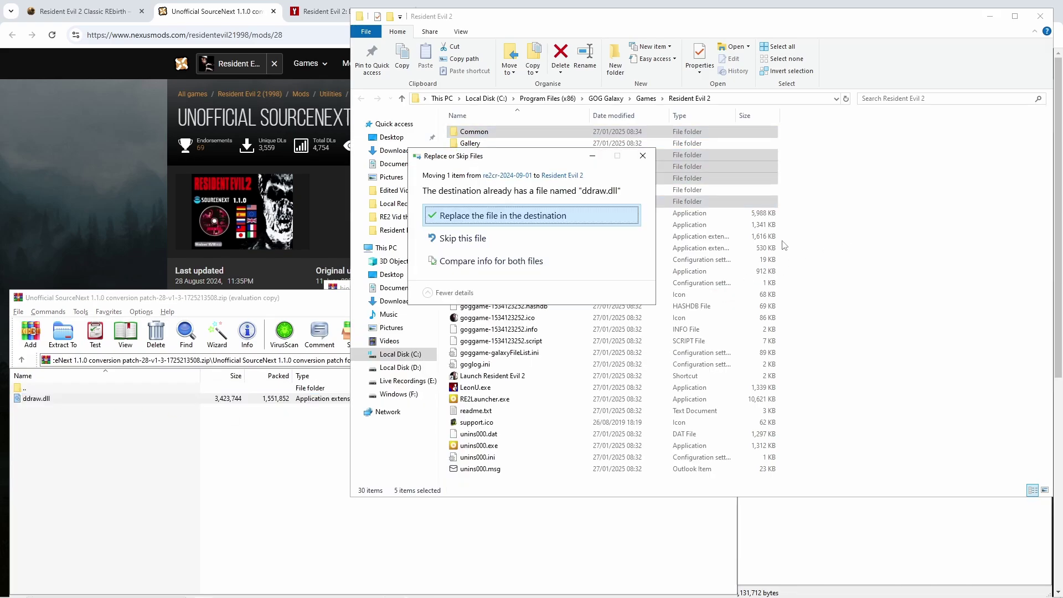
{"action": "left_click", "coordinate": [548, 217]}
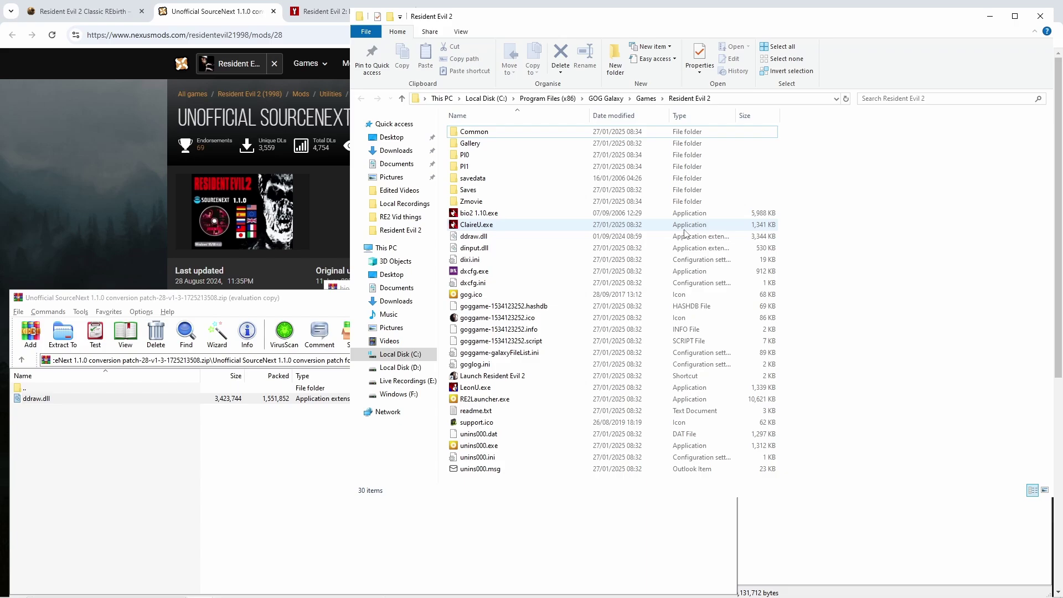
Step: Run bio2 1.10.exe, load its default settings and enable Always boot in configure mode
{"action": "double_click", "coordinate": [633, 215]}
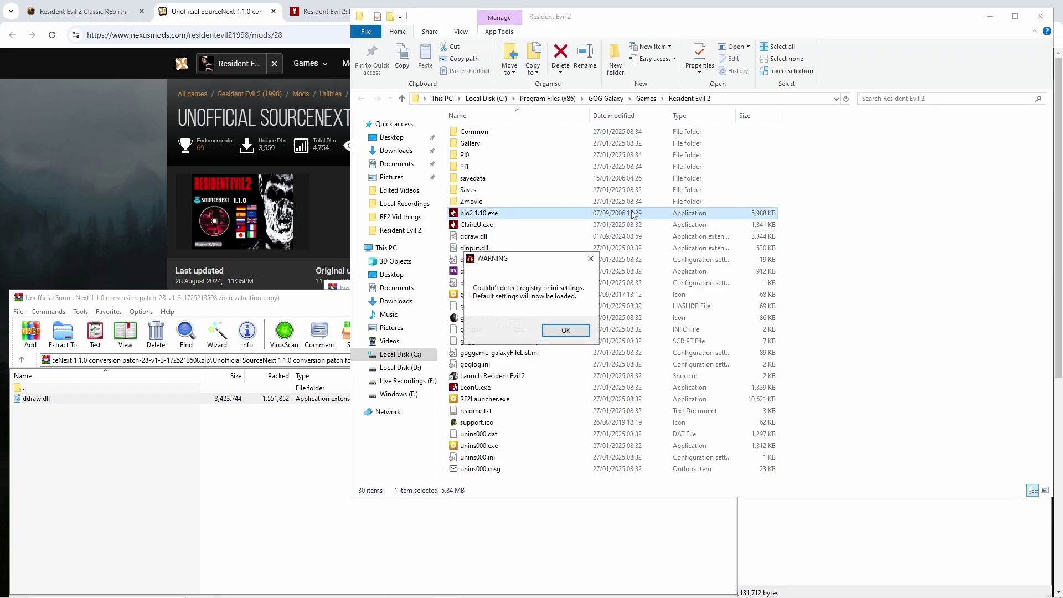
{"action": "left_click", "coordinate": [576, 331]}
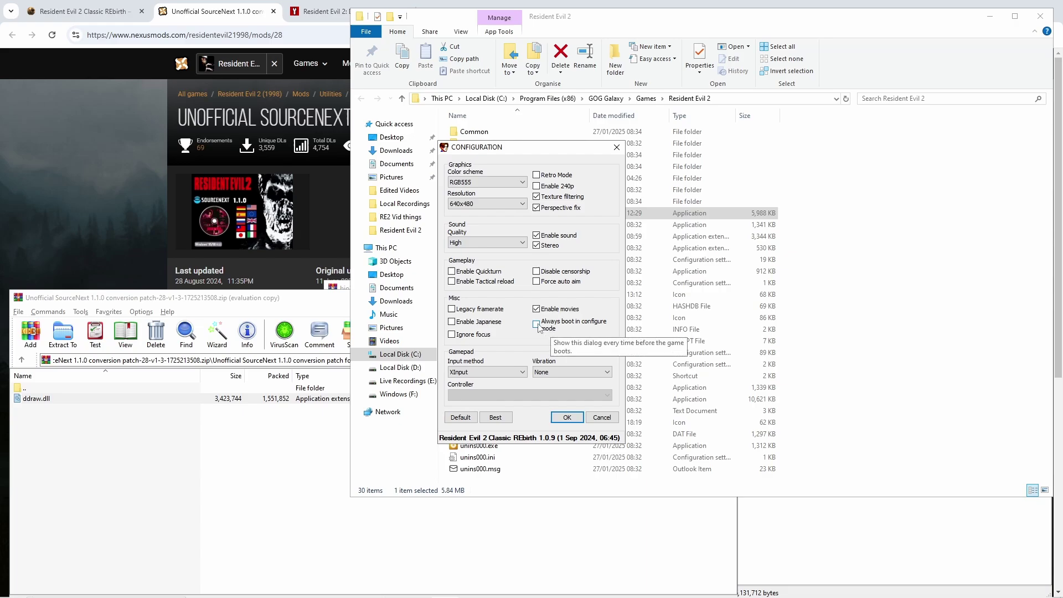
{"action": "left_click", "coordinate": [539, 328]}
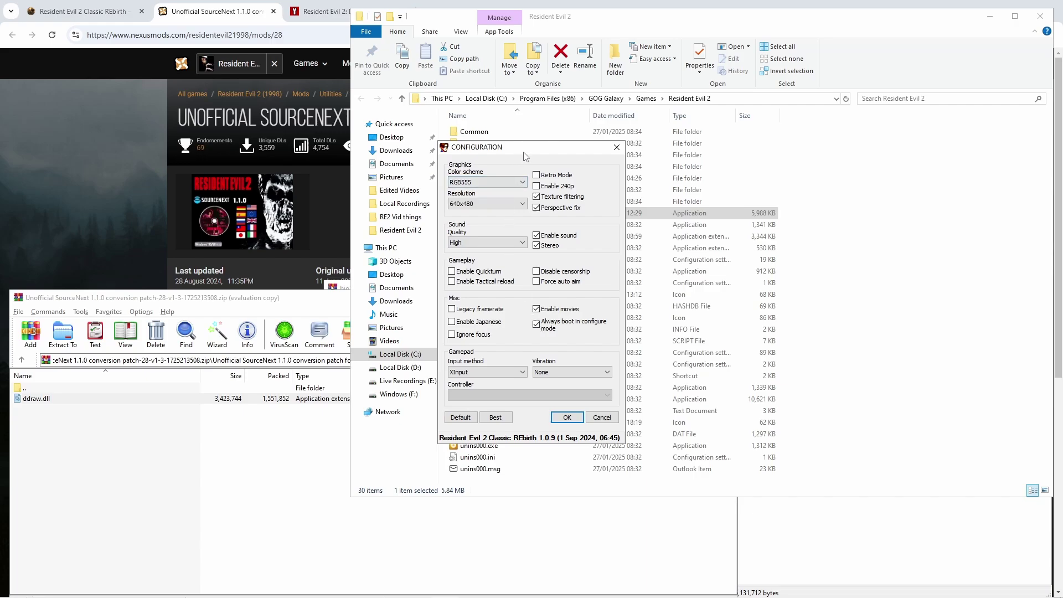
Step: Set the game's resolution to 1280x960 and reposition the configuration dialog
{"action": "left_click", "coordinate": [487, 204]}
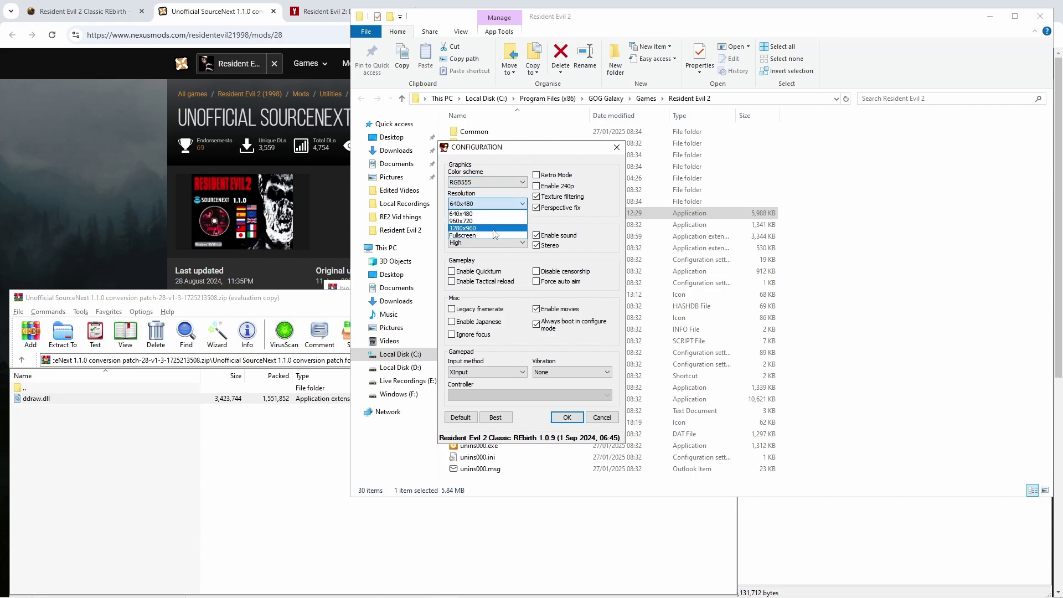
{"action": "left_click", "coordinate": [494, 229]}
{"action": "left_click_drag", "start_coordinate": [532, 147], "coordinate": [203, 134]}
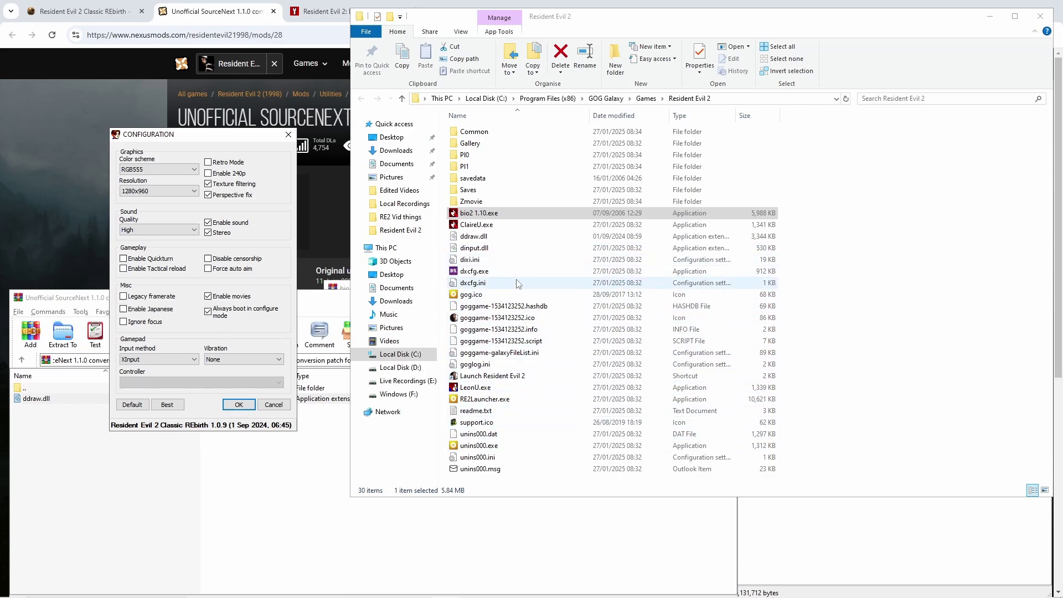
{"action": "left_click_drag", "start_coordinate": [249, 136], "coordinate": [658, 116]}
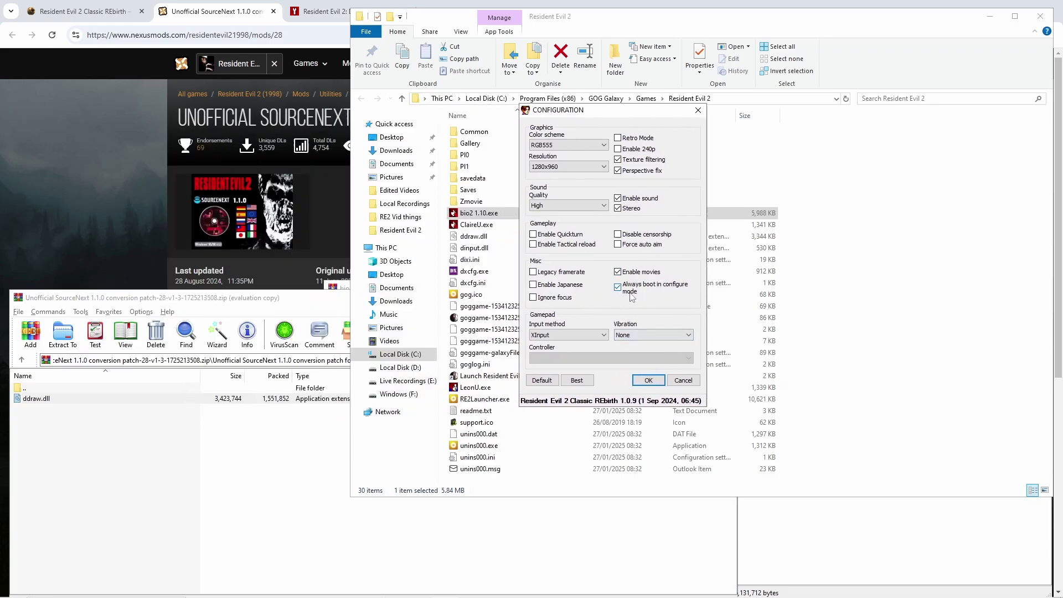
Step: Apply the configuration to test-launch the game, and close the game window
{"action": "left_click", "coordinate": [649, 381]}
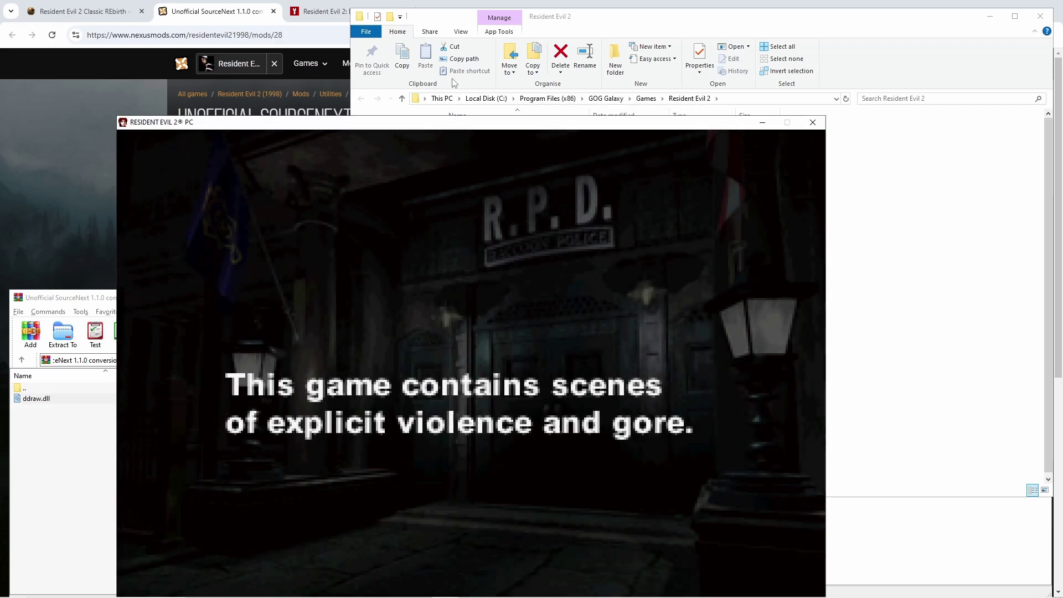
{"action": "left_click_drag", "start_coordinate": [490, 122], "coordinate": [493, 40]}
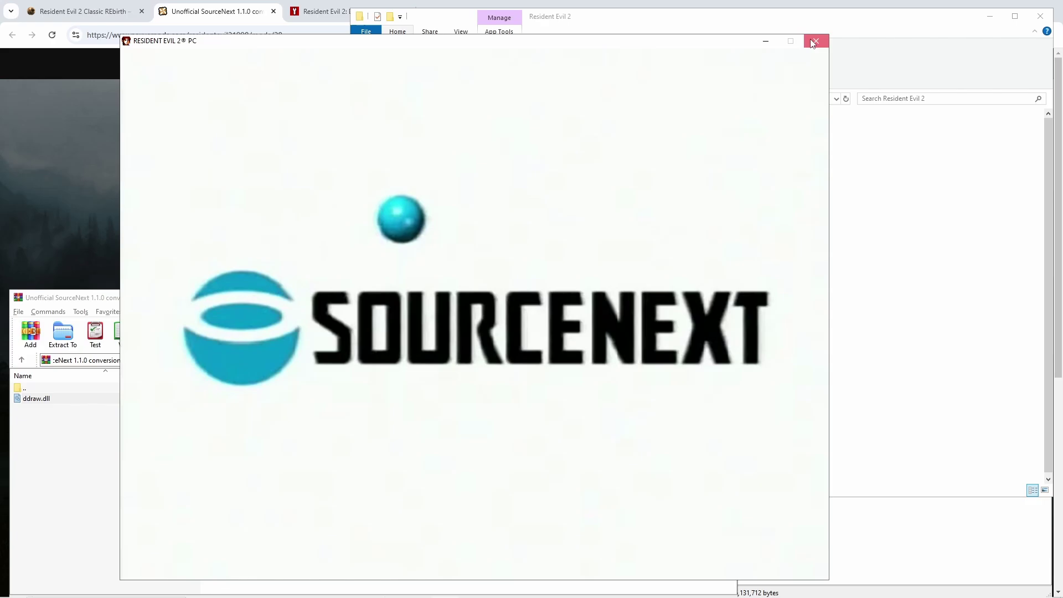
{"action": "left_click", "coordinate": [813, 42]}
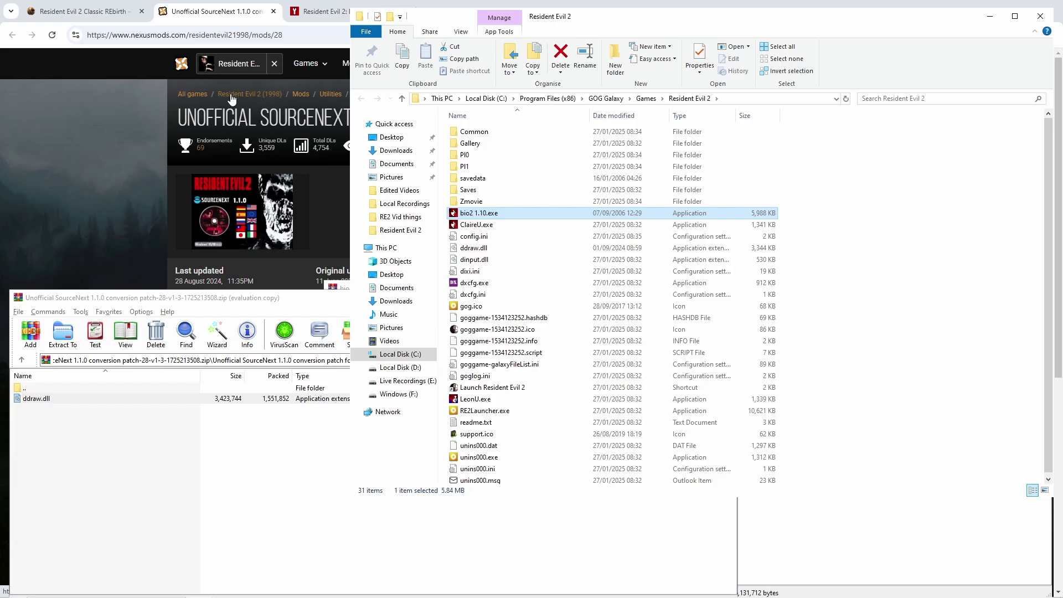
Step: Return to the Classic REbirth downloads page and move mod_sr_crypto.7z from the RE2 Vid things folder into the Resident Evil 2 folder
{"action": "left_click", "coordinate": [83, 11]}
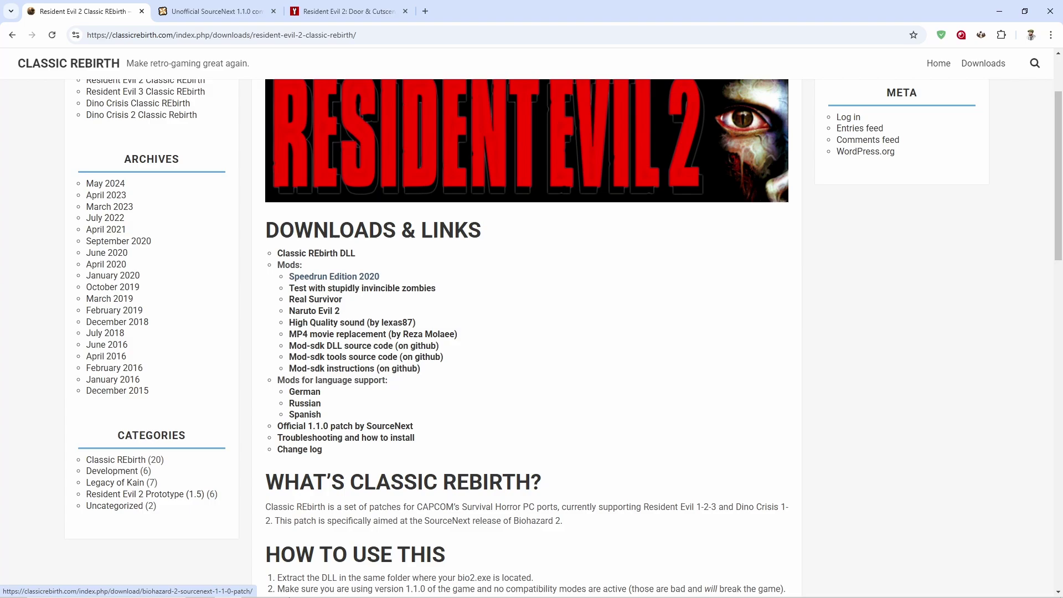
{"action": "mouse_move", "coordinate": [213, 587]}
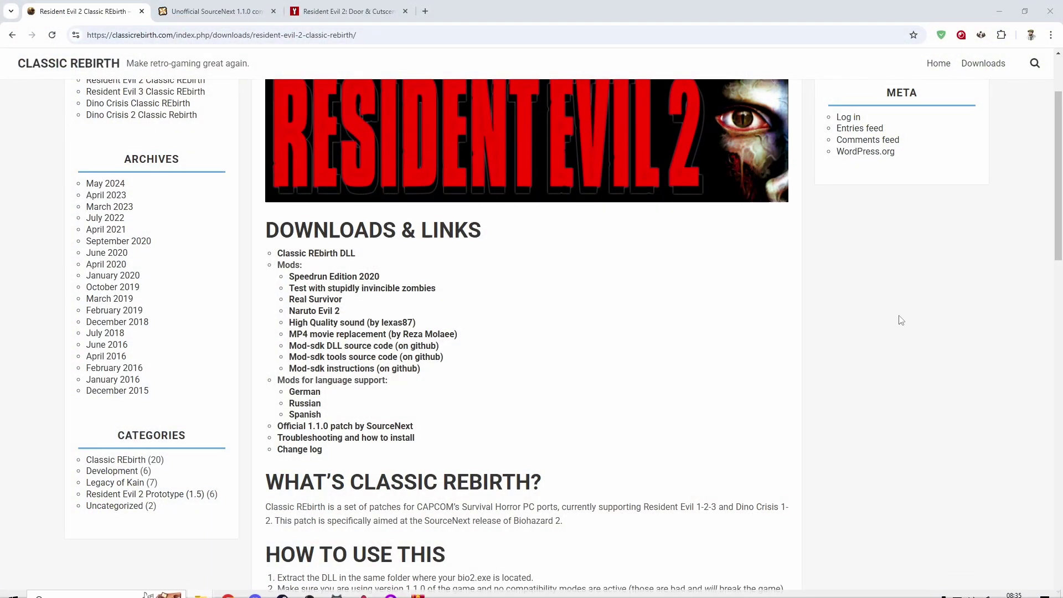
{"action": "key", "text": "alt+Tab"}
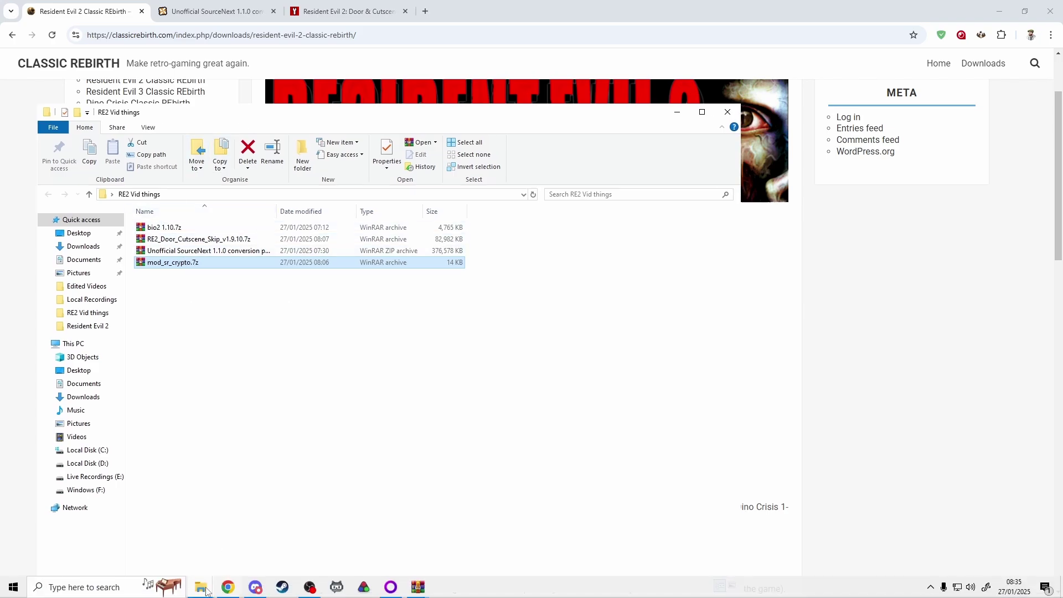
{"action": "mouse_move", "coordinate": [198, 546]}
{"action": "left_click", "coordinate": [124, 523]}
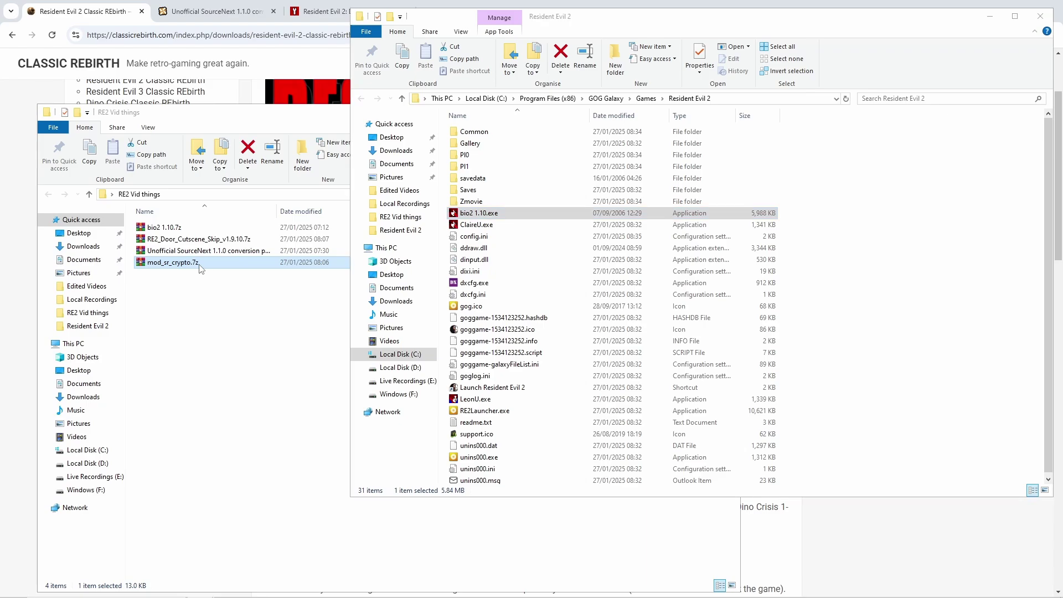
{"action": "left_click_drag", "start_coordinate": [200, 268], "coordinate": [903, 285]}
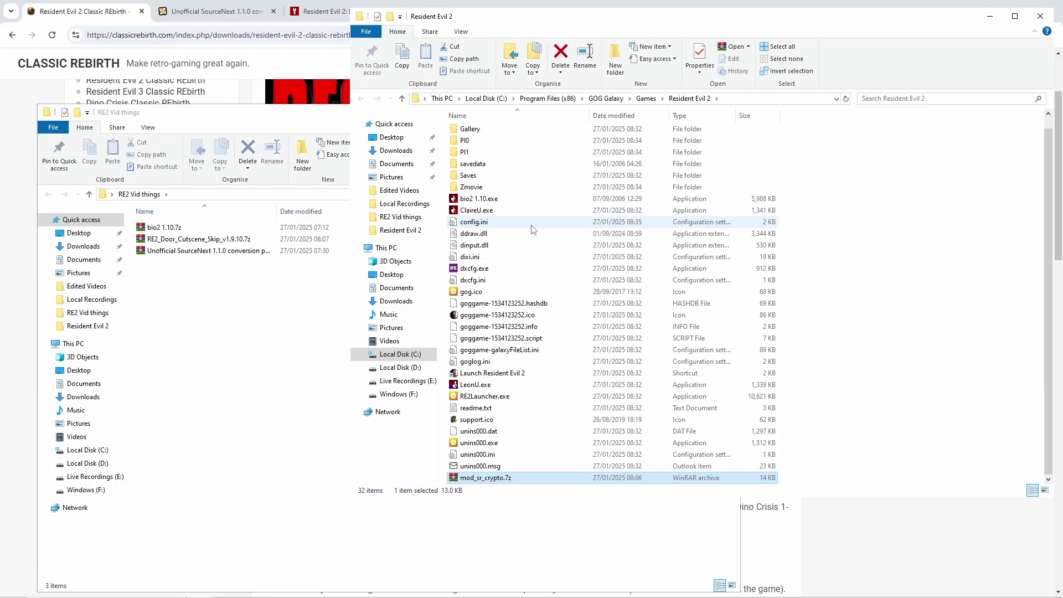
Step: Test-launch bio2 1.10.exe with the BIOHAZARD 2: SPEEDRUN EDITION mod selected, and close the game window
{"action": "double_click", "coordinate": [503, 206]}
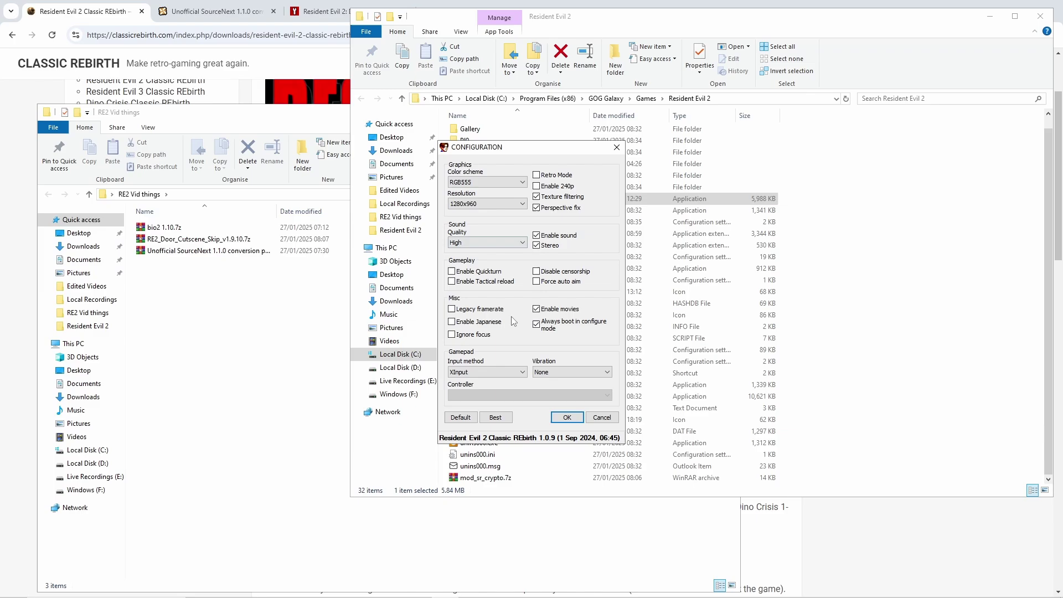
{"action": "left_click", "coordinate": [567, 417]}
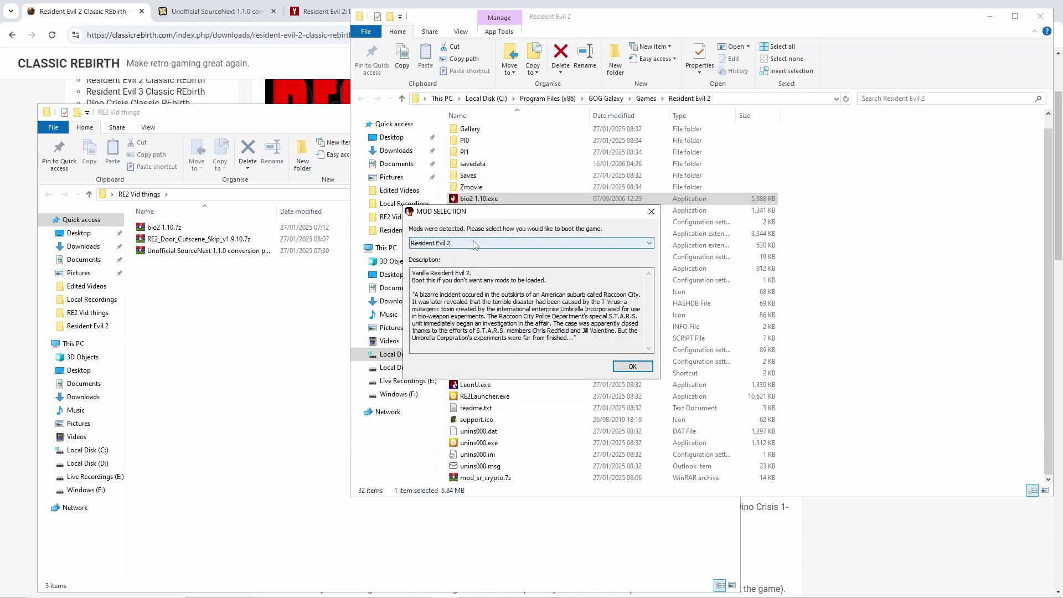
{"action": "left_click", "coordinate": [476, 244]}
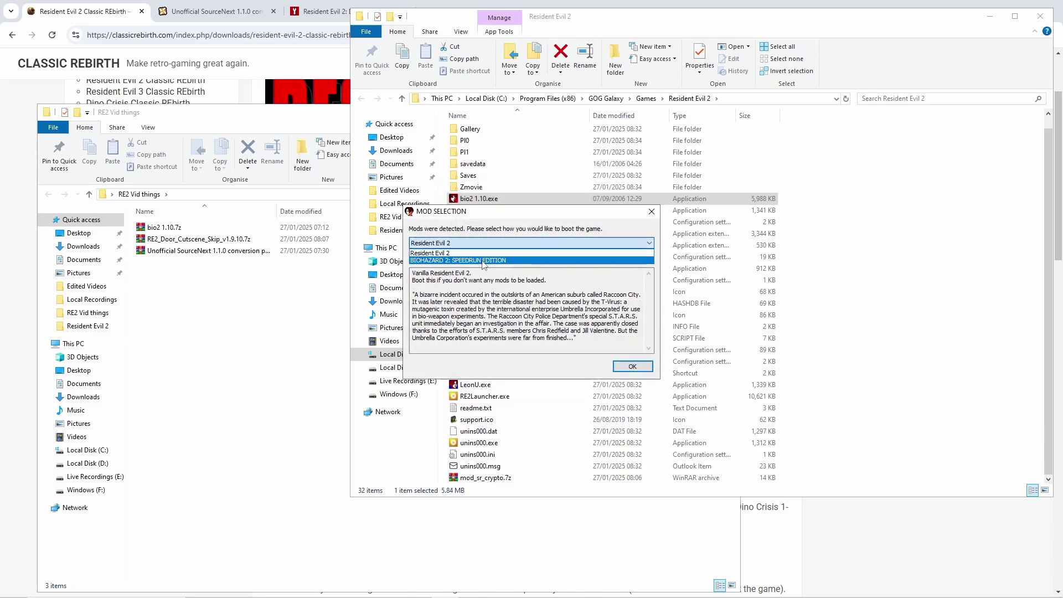
{"action": "left_click", "coordinate": [483, 261]}
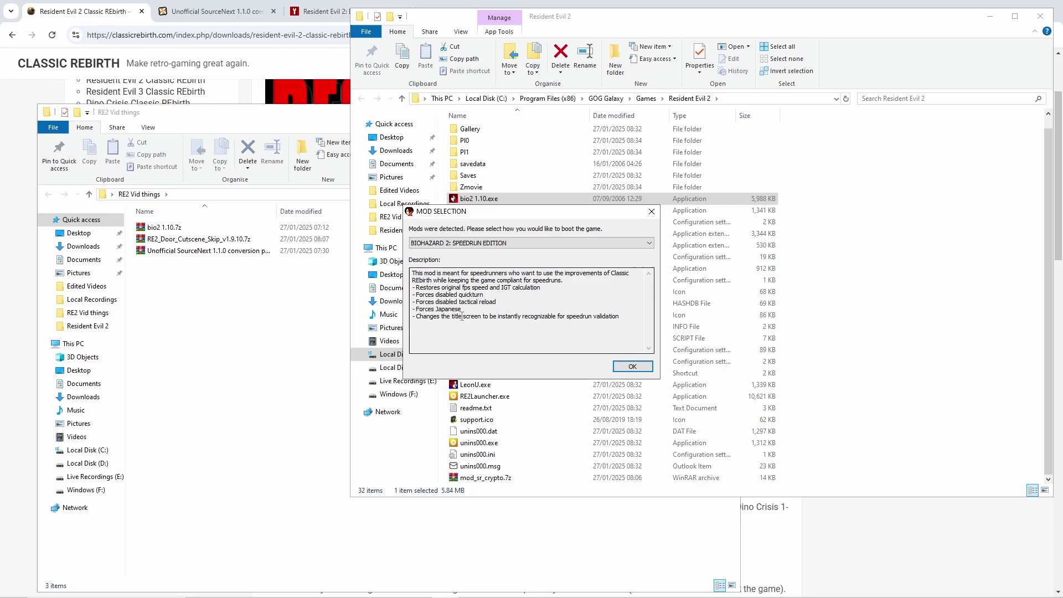
{"action": "left_click", "coordinate": [632, 366]}
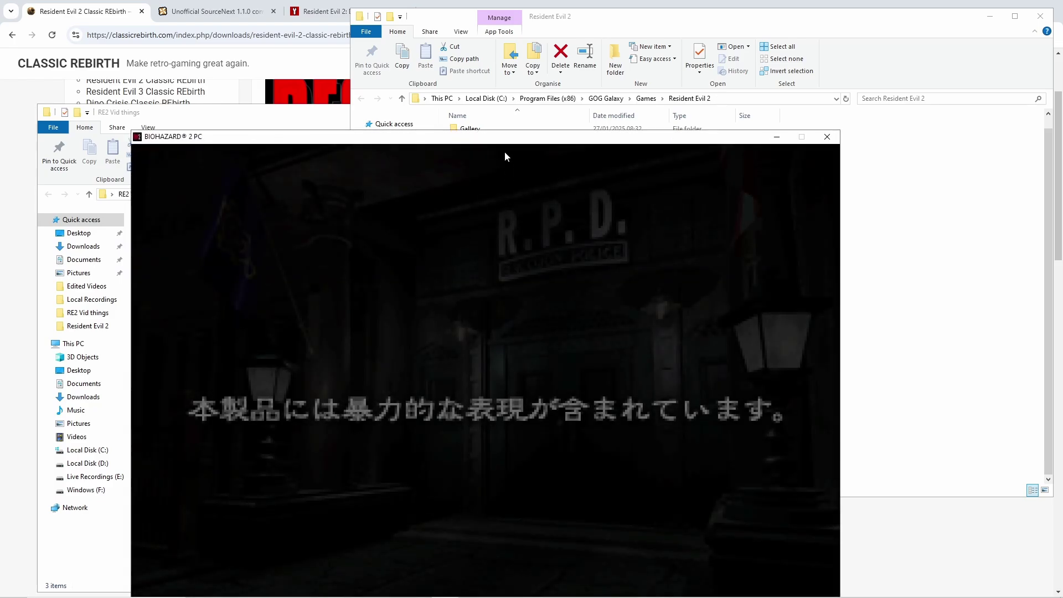
{"action": "left_click_drag", "start_coordinate": [513, 143], "coordinate": [513, 45]}
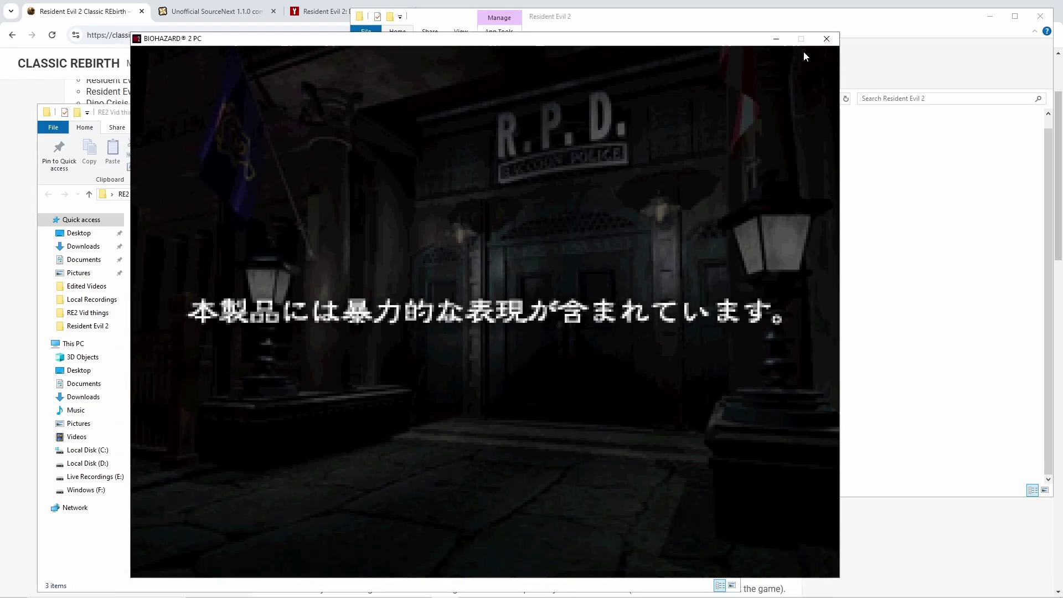
{"action": "left_click", "coordinate": [831, 42]}
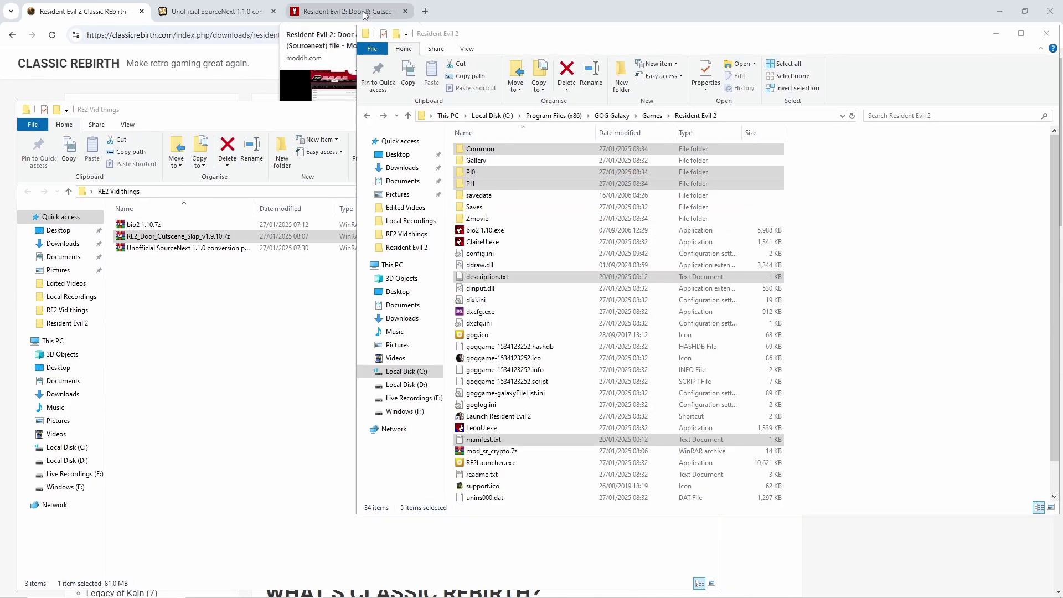
Step: View the Door & Cutscene Skip page on ModDB, and open mod_RE2_Door_Cutscene_skip.7z inside RE2_Door_Cutscene_Skip_v1.9.10.7z from the RE2 Vid things folder
{"action": "left_click", "coordinate": [364, 12]}
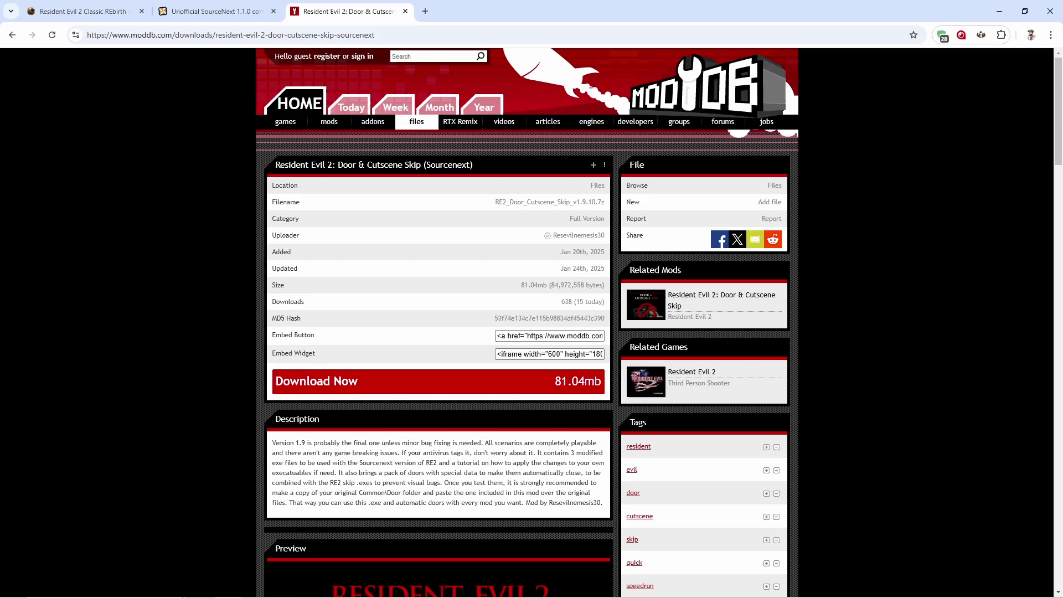
{"action": "mouse_move", "coordinate": [186, 586]}
{"action": "left_click", "coordinate": [183, 536]}
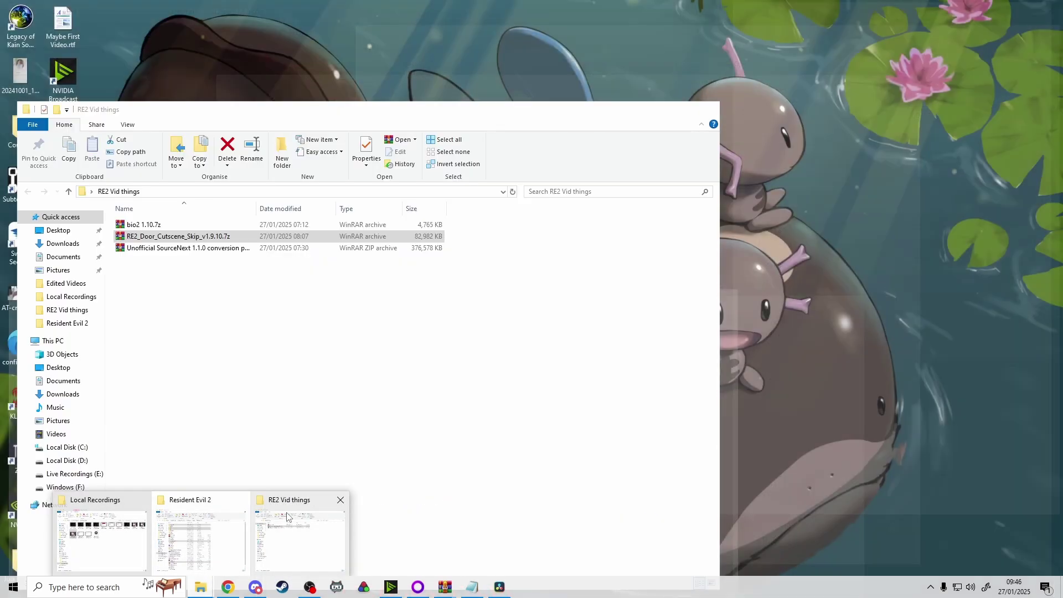
{"action": "left_click", "coordinate": [287, 517]}
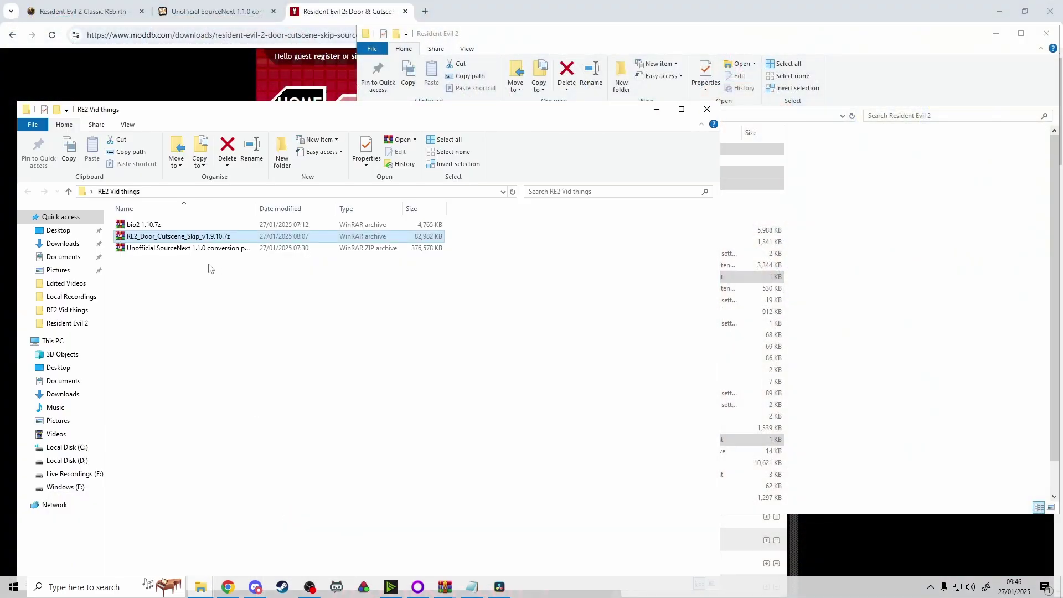
{"action": "double_click", "coordinate": [182, 237]}
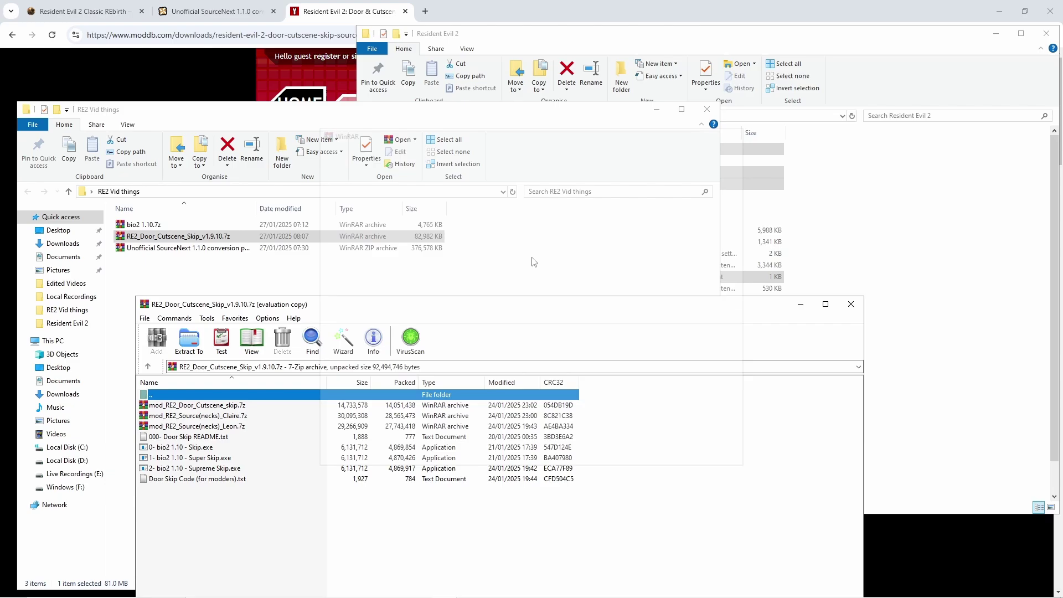
{"action": "double_click", "coordinate": [209, 407]}
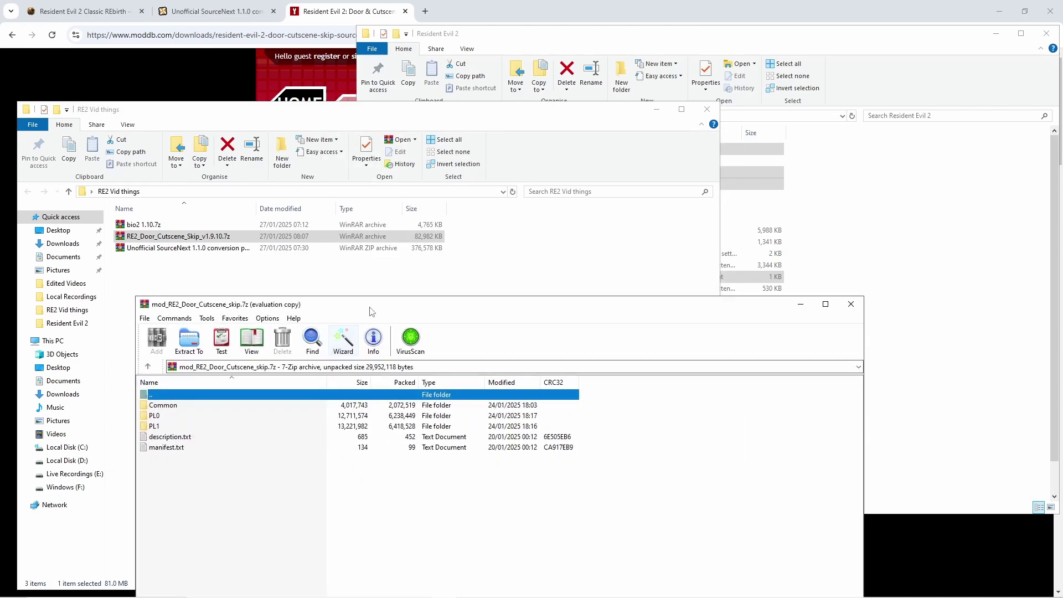
{"action": "left_click_drag", "start_coordinate": [376, 309], "coordinate": [390, 282]}
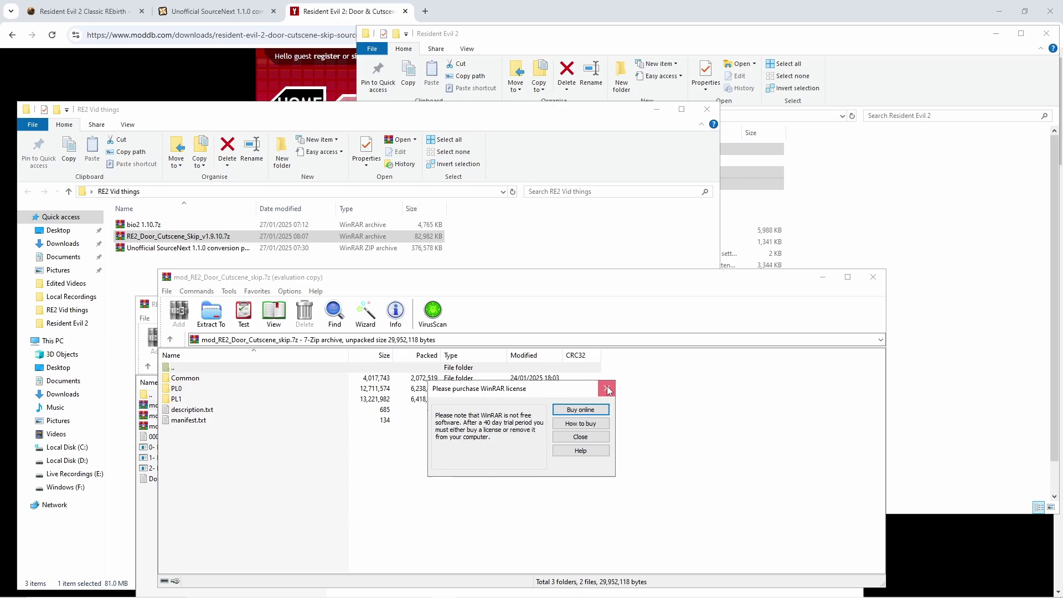
{"action": "left_click", "coordinate": [607, 383]}
Step: Extract the Common, PL0 and PL1 folders, description.txt and manifest.txt into the Resident Evil 2 folder, replacing existing files, and close the inner archive
{"action": "left_click_drag", "start_coordinate": [515, 486], "coordinate": [952, 247]}
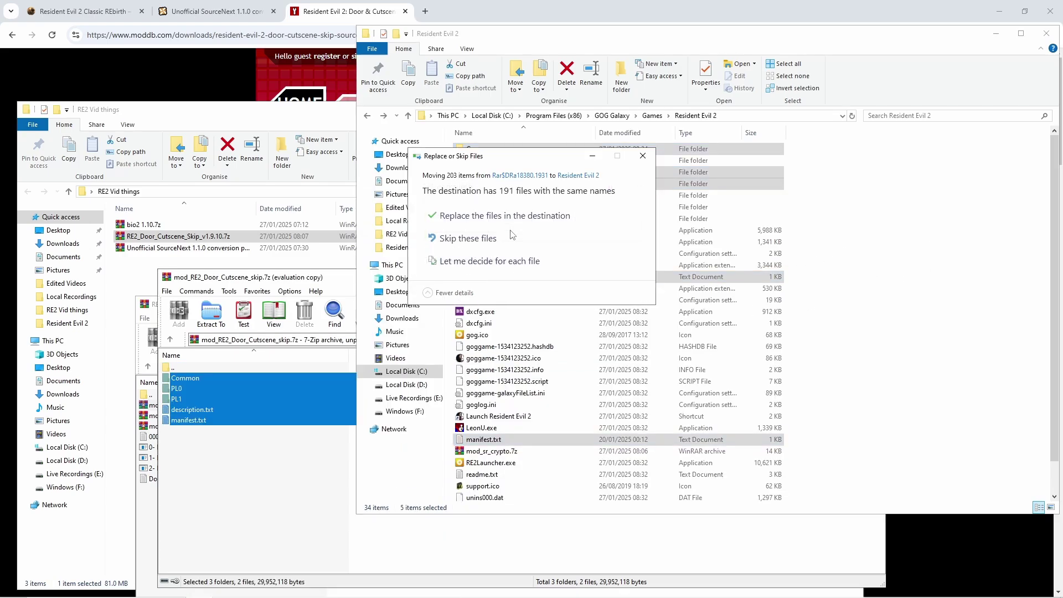
{"action": "left_click", "coordinate": [502, 217]}
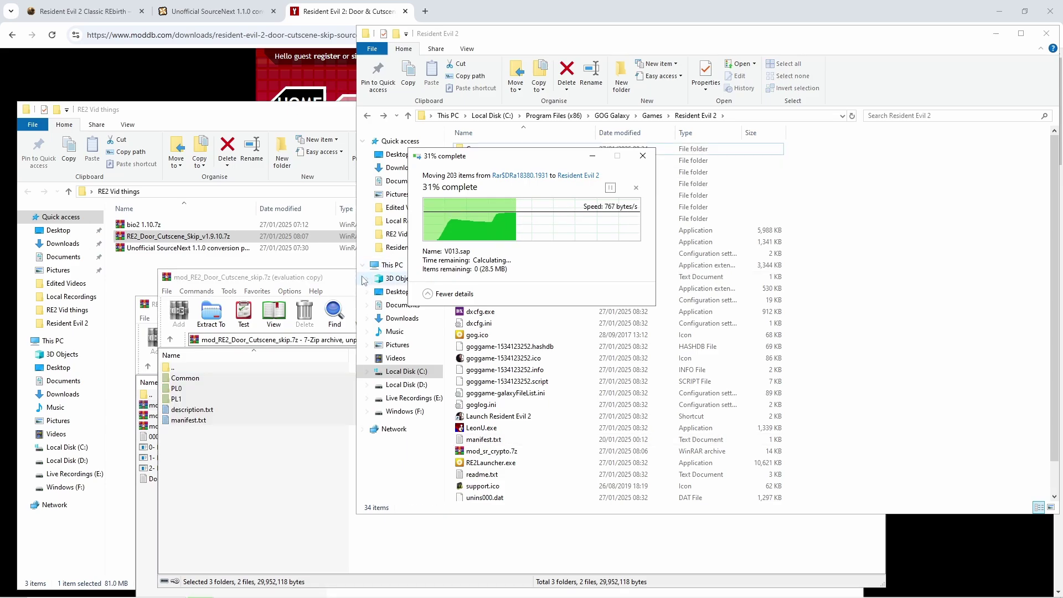
{"action": "left_click", "coordinate": [343, 287]}
{"action": "left_click", "coordinate": [875, 276]}
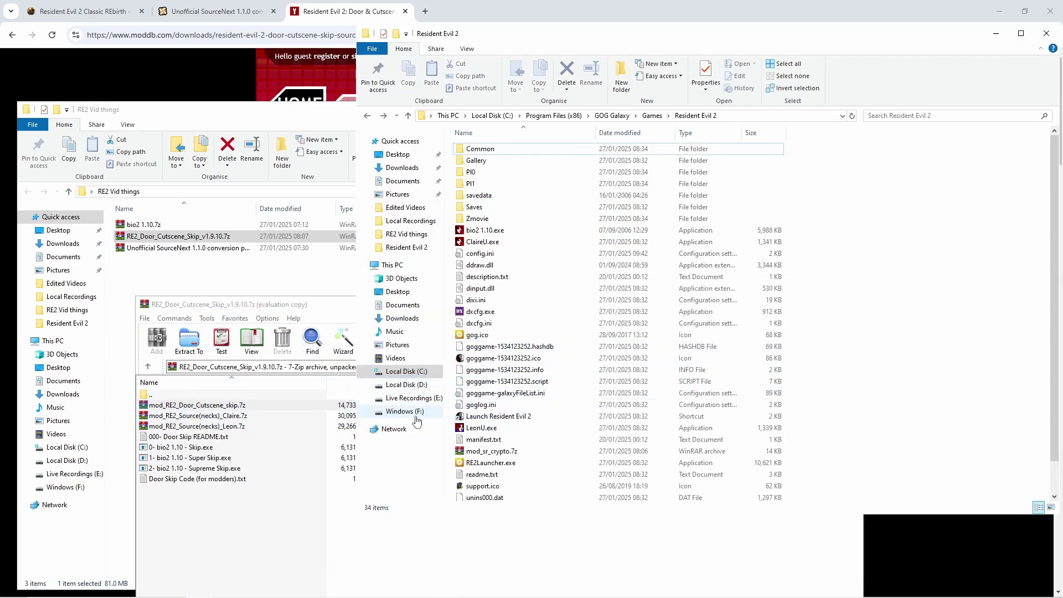
Step: Extract 2- bio2 1.10 - Supreme Skip.exe into the Resident Evil 2 folder and rename it bio2 1.10 - Supreme Skip.exe
{"action": "left_click", "coordinate": [209, 470]}
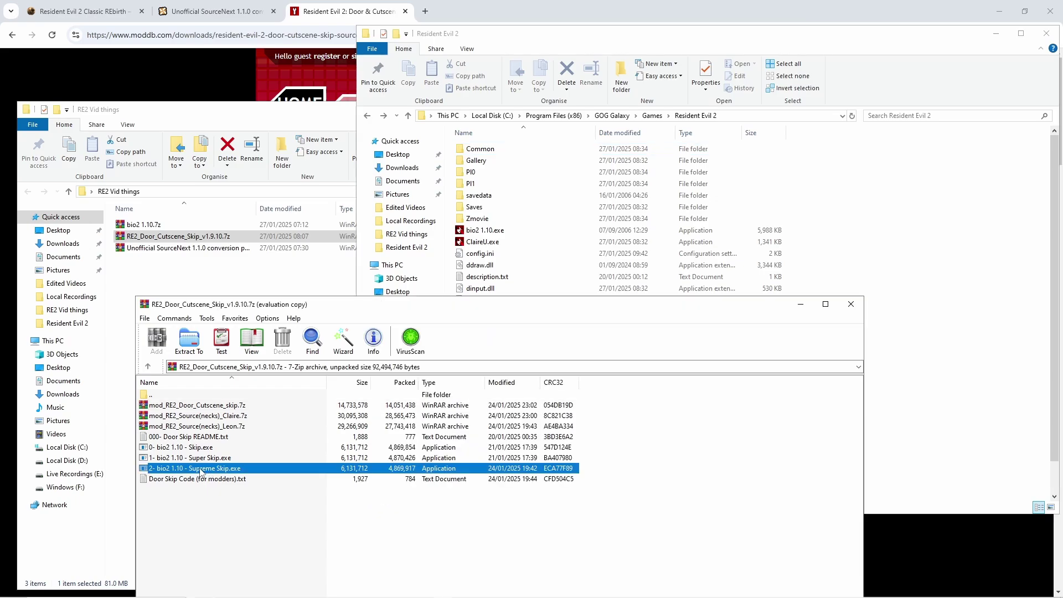
{"action": "left_click_drag", "start_coordinate": [200, 471], "coordinate": [939, 220]}
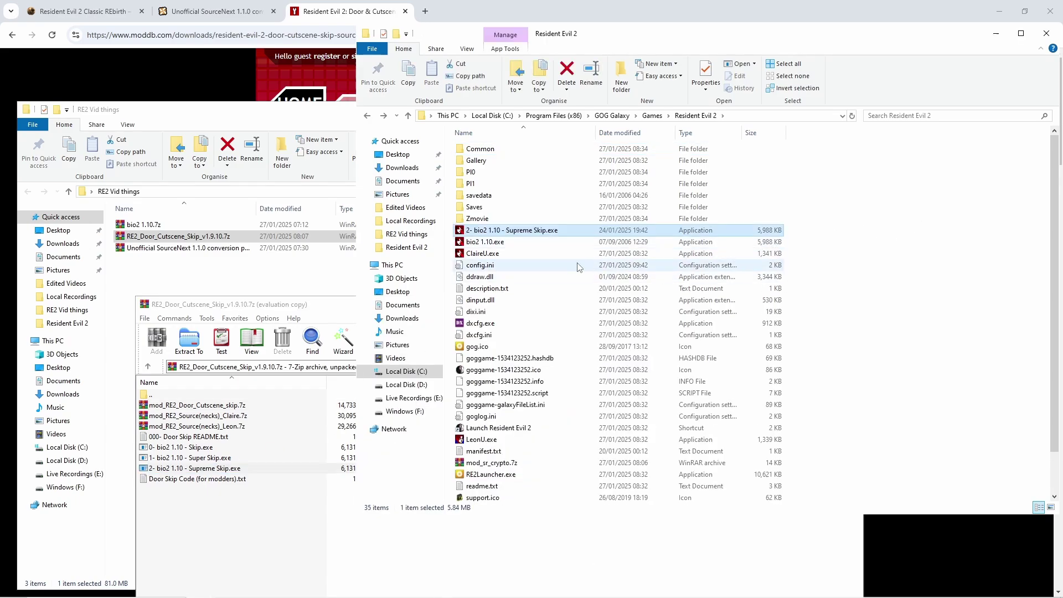
{"action": "left_click", "coordinate": [498, 233]}
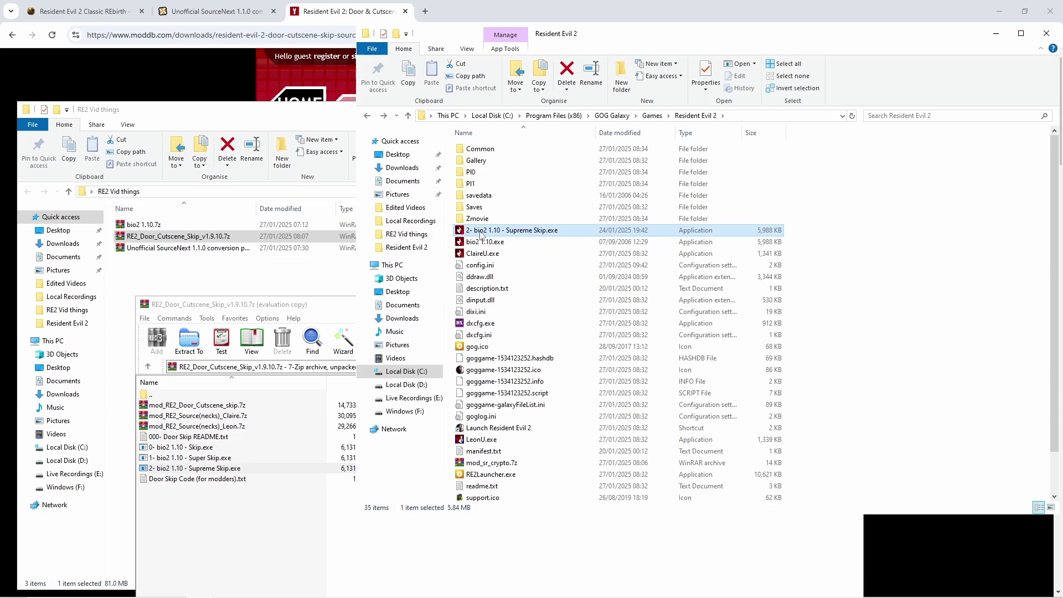
{"action": "key", "text": "Home"}
{"action": "key", "text": "Right"}
{"action": "key", "text": "Right"}
{"action": "key", "text": "Right"}
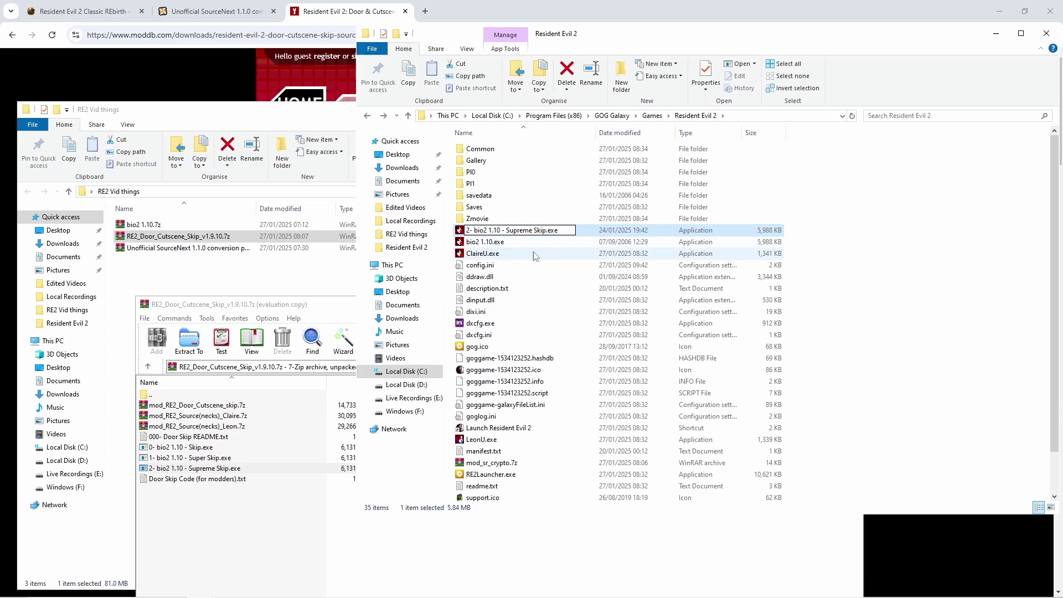
{"action": "key", "text": "BackSpace"}
{"action": "key", "text": "BackSpace"}
{"action": "key", "text": "BackSpace"}
{"action": "key", "text": "Return"}
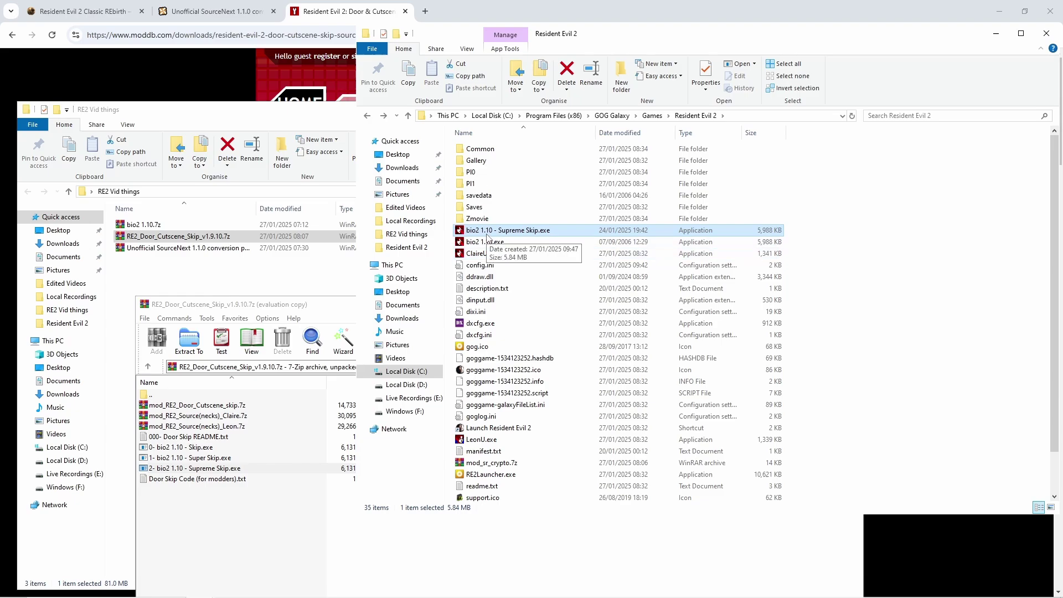
Step: Run bio2 1.10 - Supreme Skip.exe with the current configuration and boot the BIOHAZARD 2: SPEEDRUN EDITION mod
{"action": "double_click", "coordinate": [521, 230]}
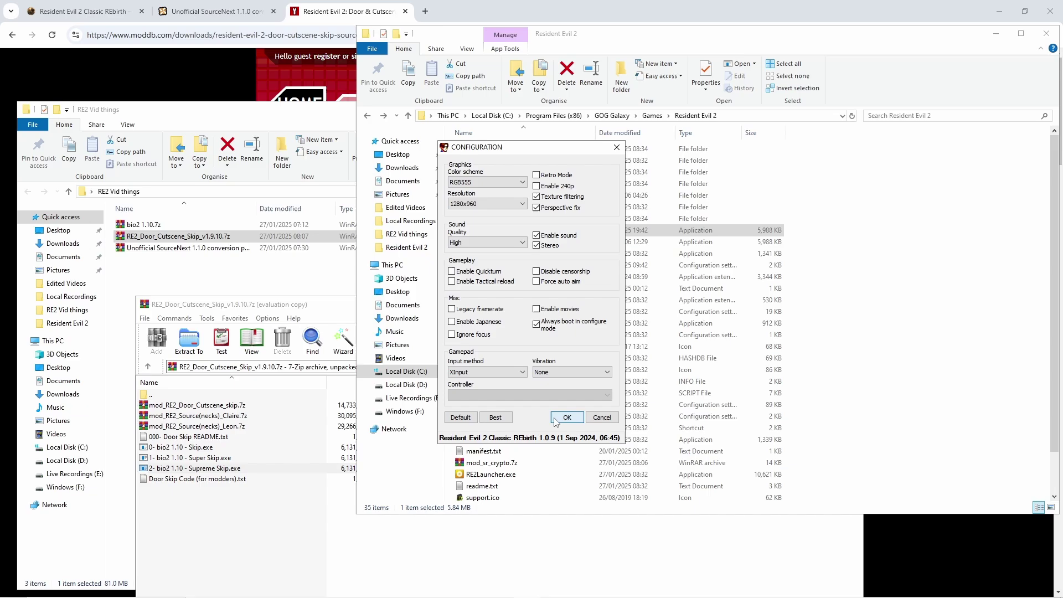
{"action": "left_click", "coordinate": [565, 417]}
{"action": "left_click", "coordinate": [473, 243]}
{"action": "left_click", "coordinate": [473, 260]}
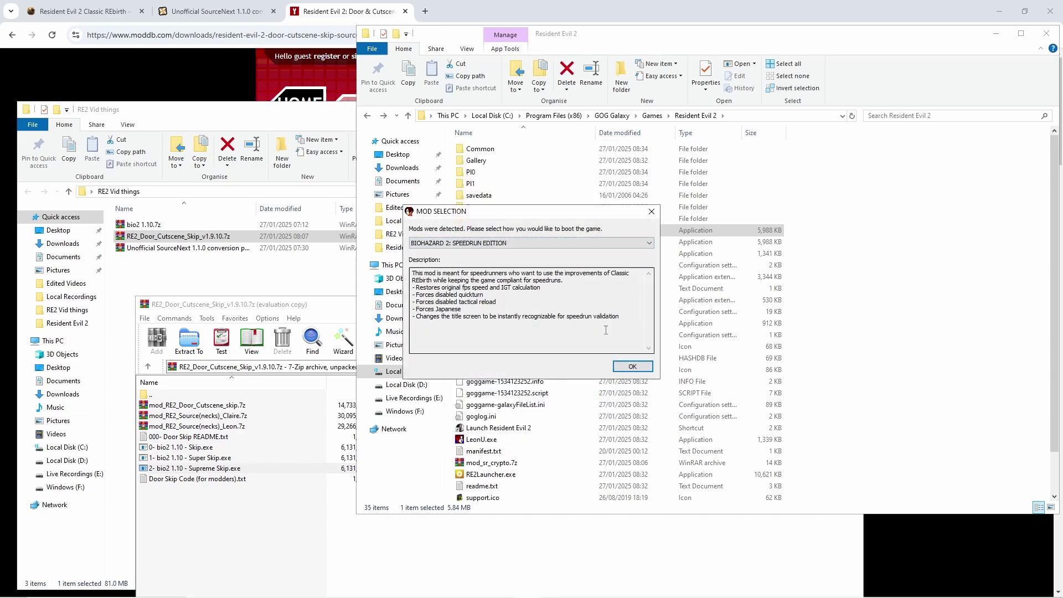
{"action": "left_click", "coordinate": [632, 367]}
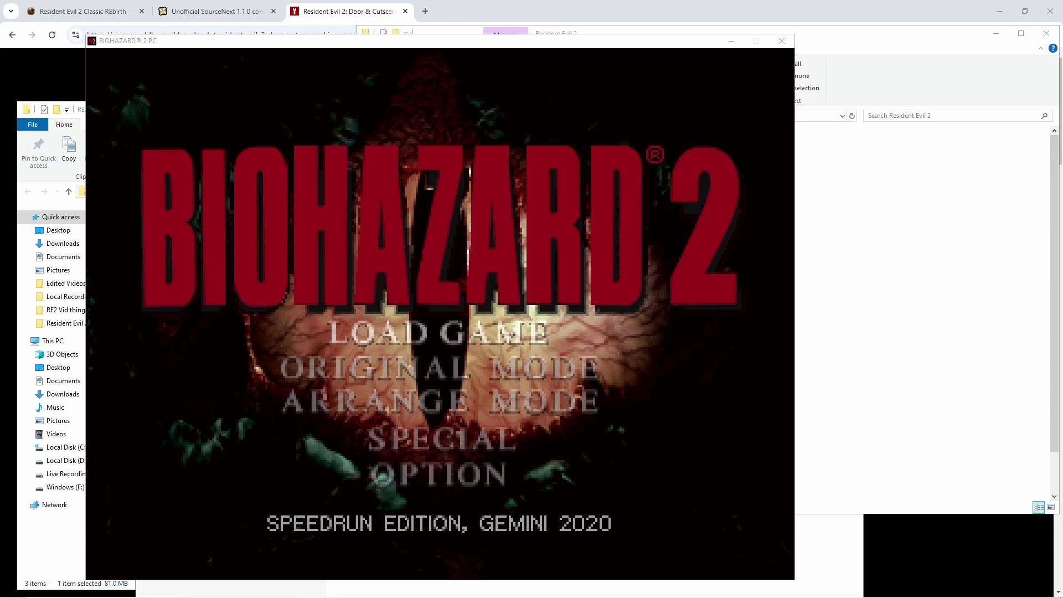
Step: Start an Original Mode game on Normal difficulty to test the cutscene skip, and close the game window
{"action": "key", "text": "Down"}
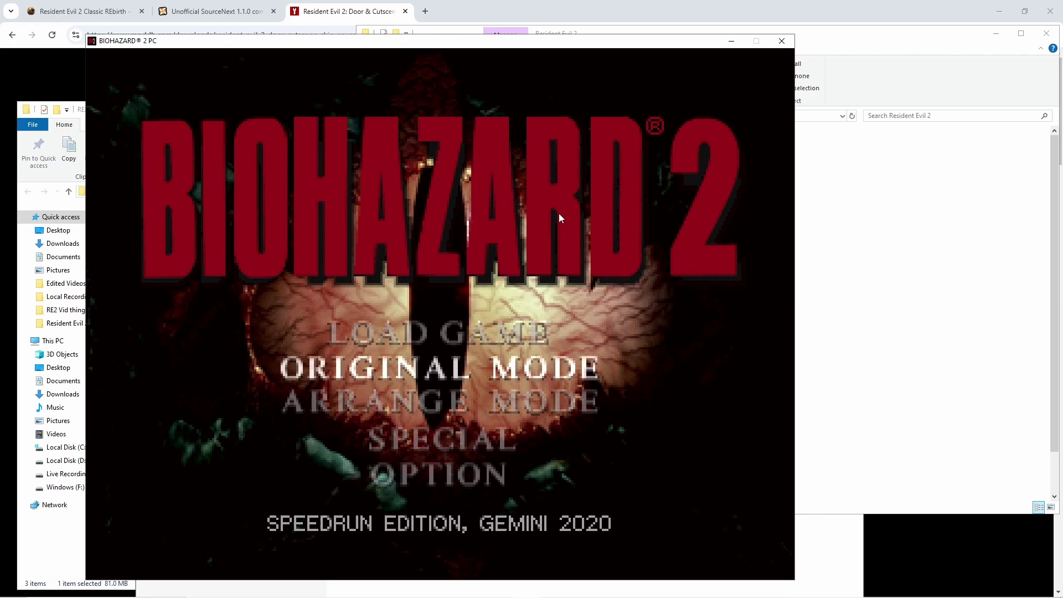
{"action": "key", "text": "Return"}
{"action": "key", "text": "Return"}
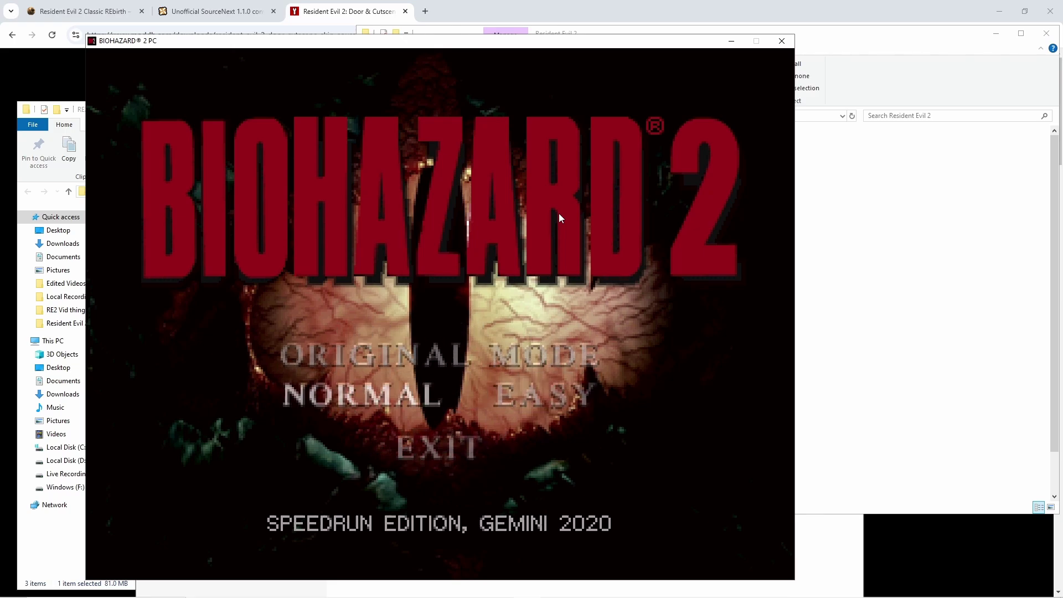
{"action": "key", "text": "Return"}
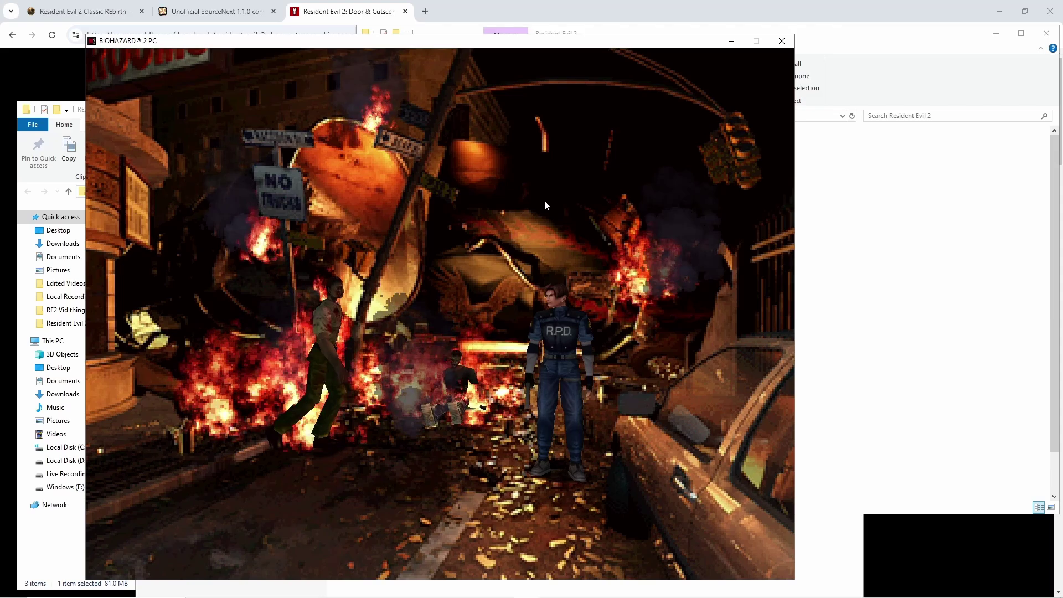
{"action": "left_click", "coordinate": [781, 41]}
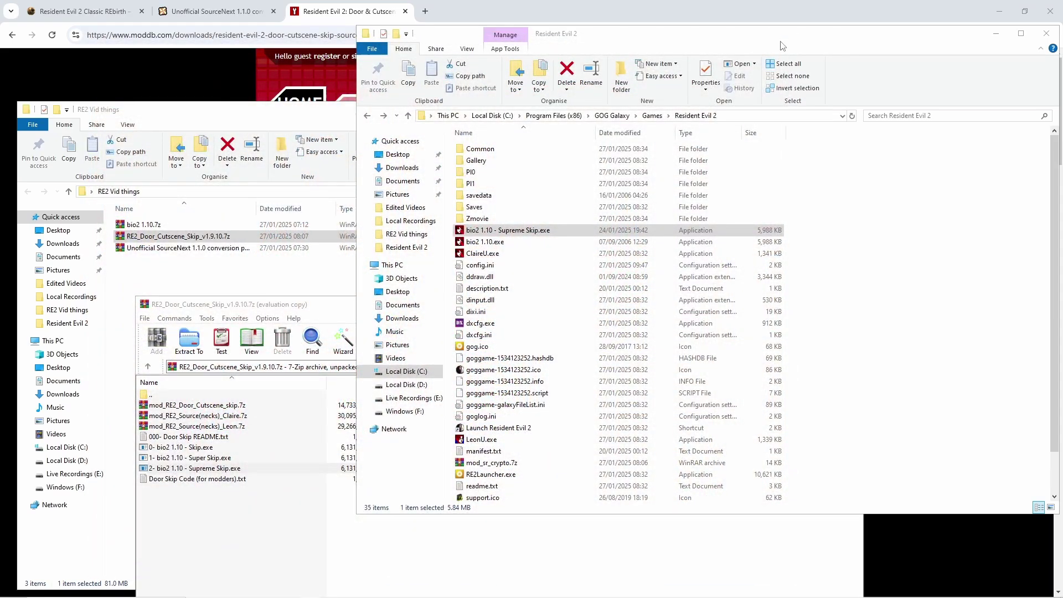